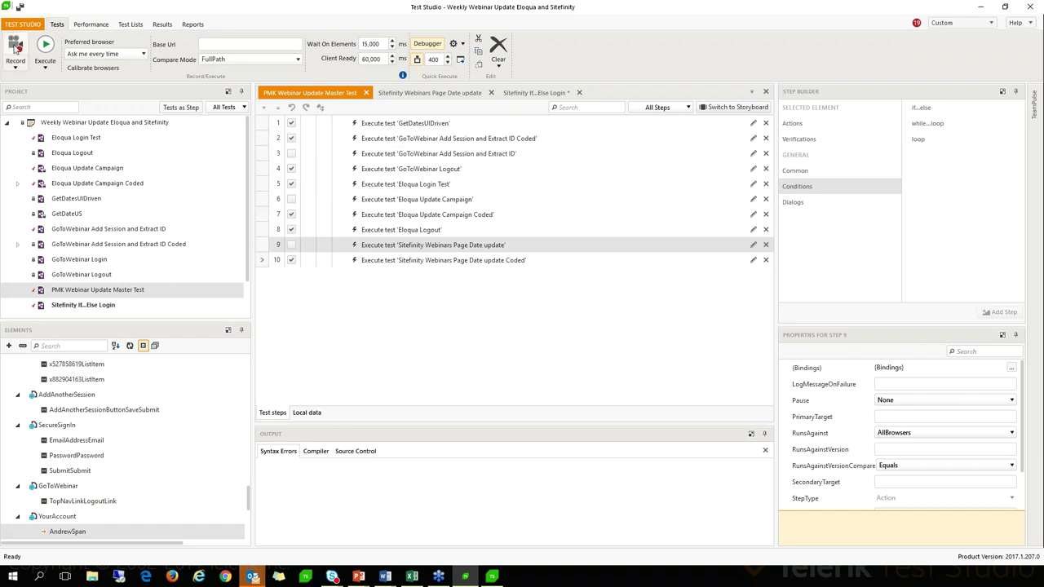
# - Open the recent TFS Project, saving the modified Sitefinity If...Else Login test file
pyautogui.click(23, 25)
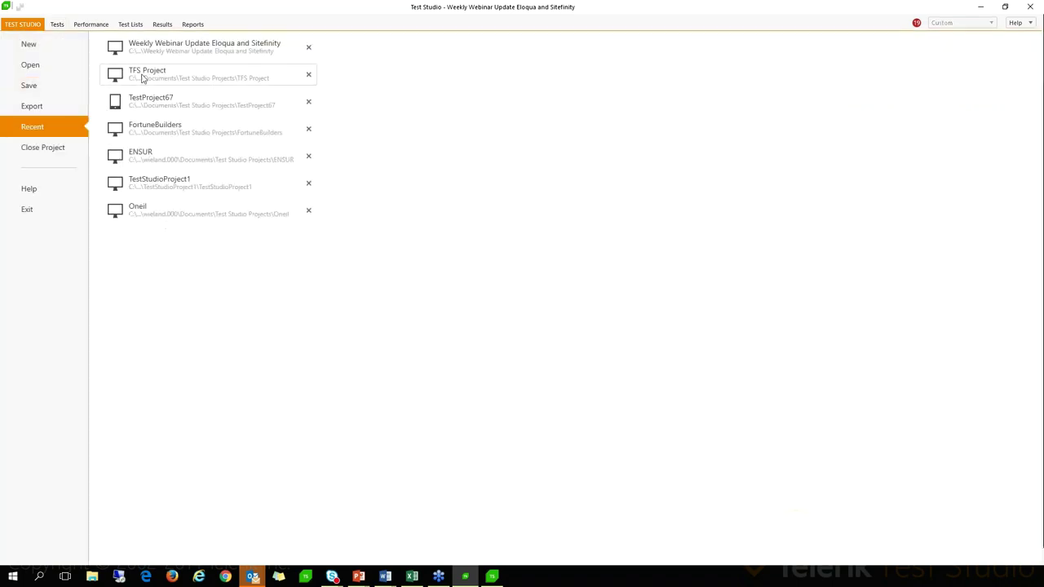
pyautogui.click(140, 77)
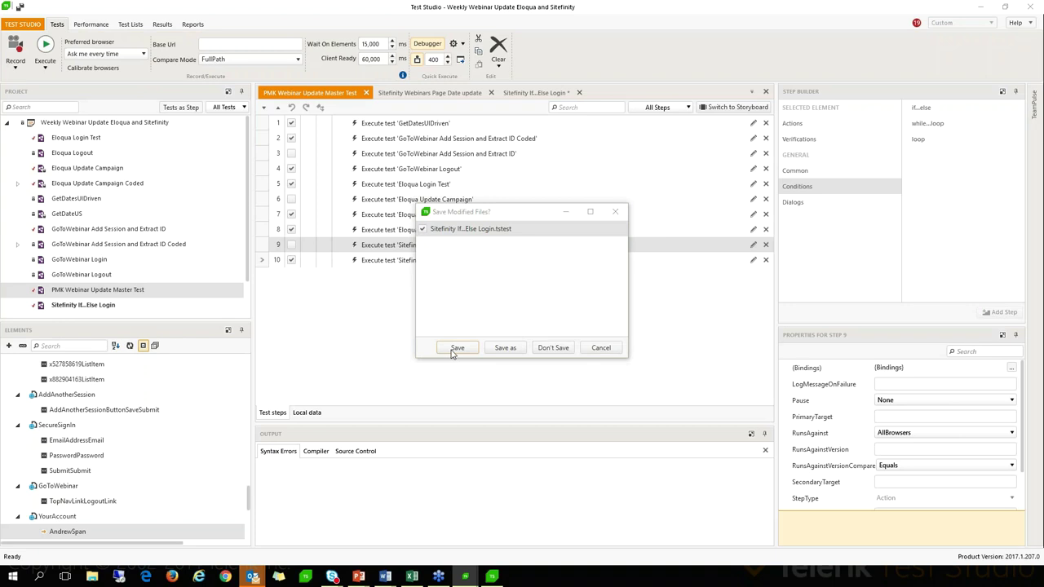
pyautogui.click(450, 350)
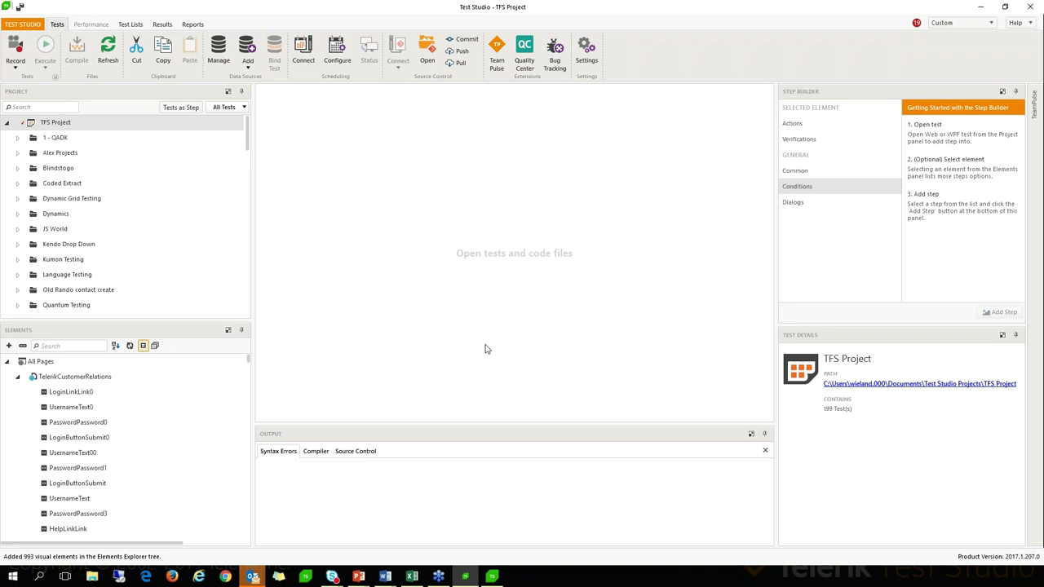
# - Open the WhileLoop Grid Search test from the Kendo Grid Inline Editing Loop and While Loop folder under 1 - QADK
pyautogui.click(18, 141)
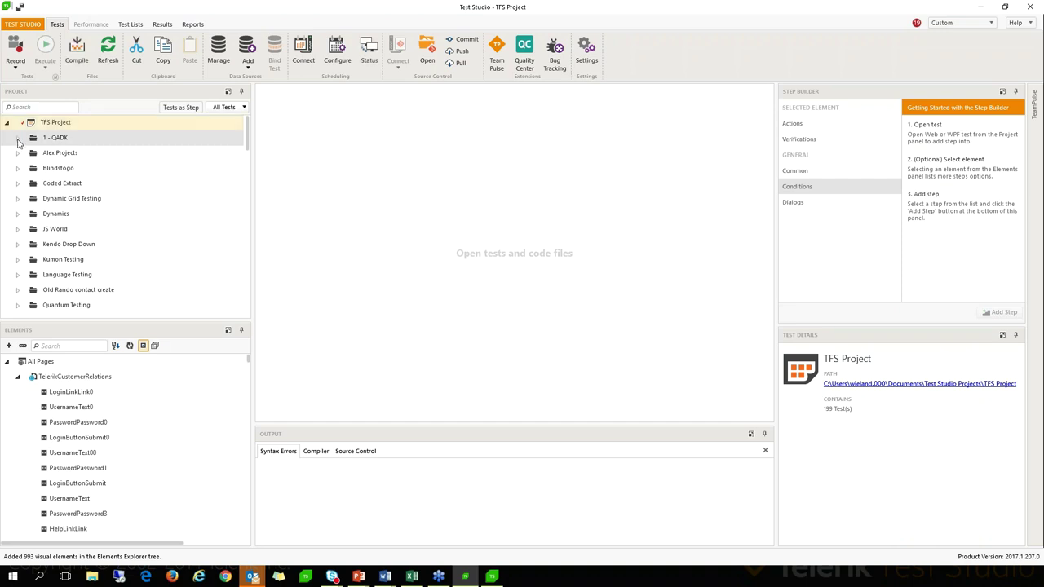
pyautogui.click(18, 140)
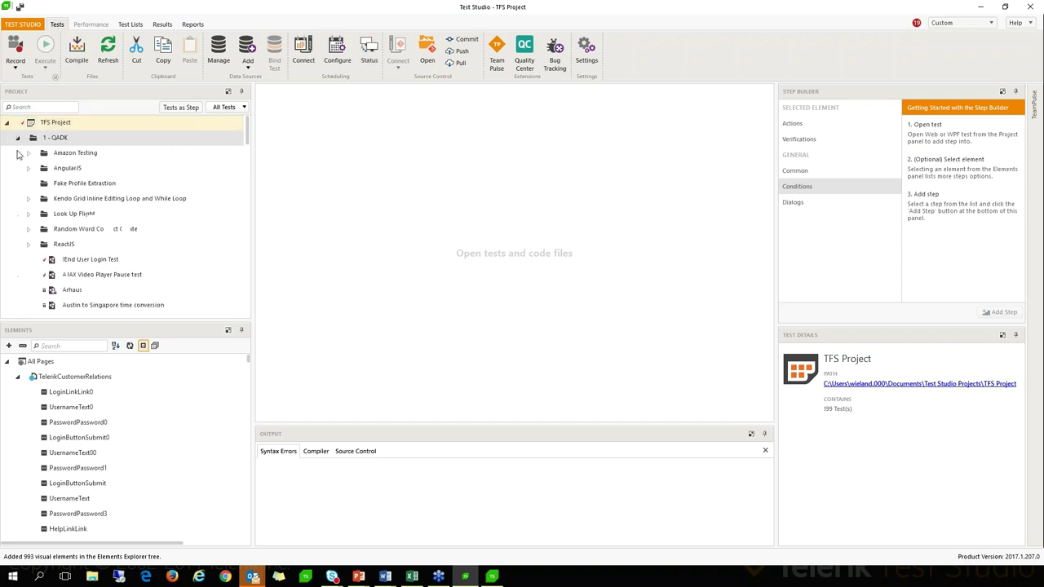
pyautogui.click(29, 199)
pyautogui.scroll(-3, 84, 274)
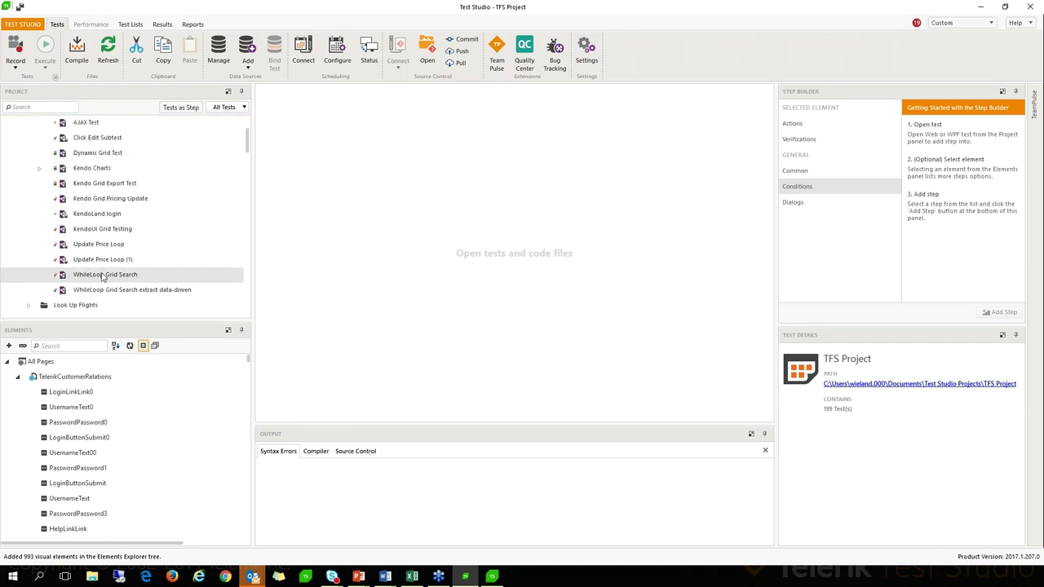
pyautogui.click(105, 274)
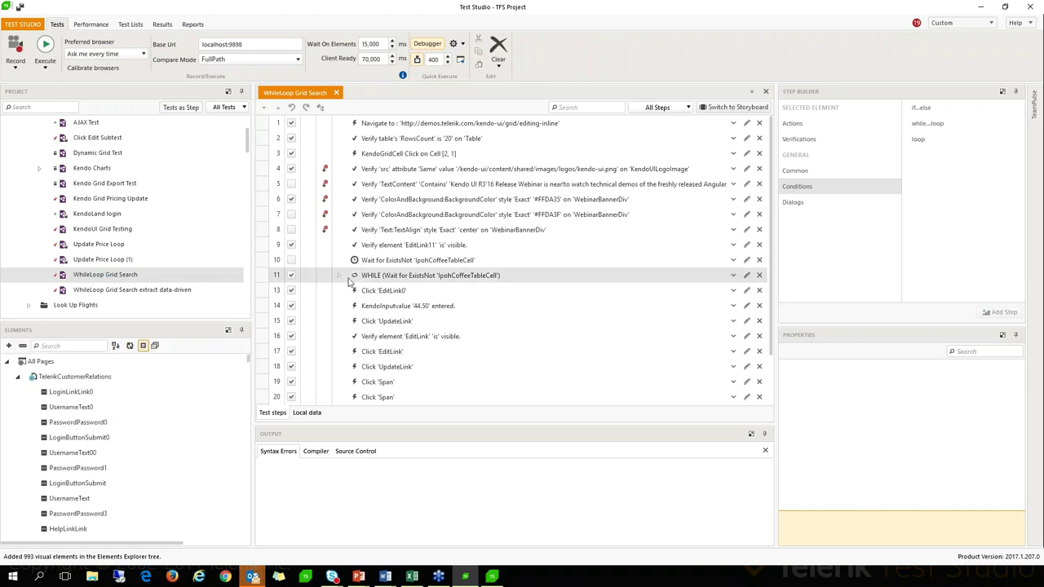
# - Examine the WHILE loop in step 11, including its available conditions and the nested step it repeats
pyautogui.click(428, 280)
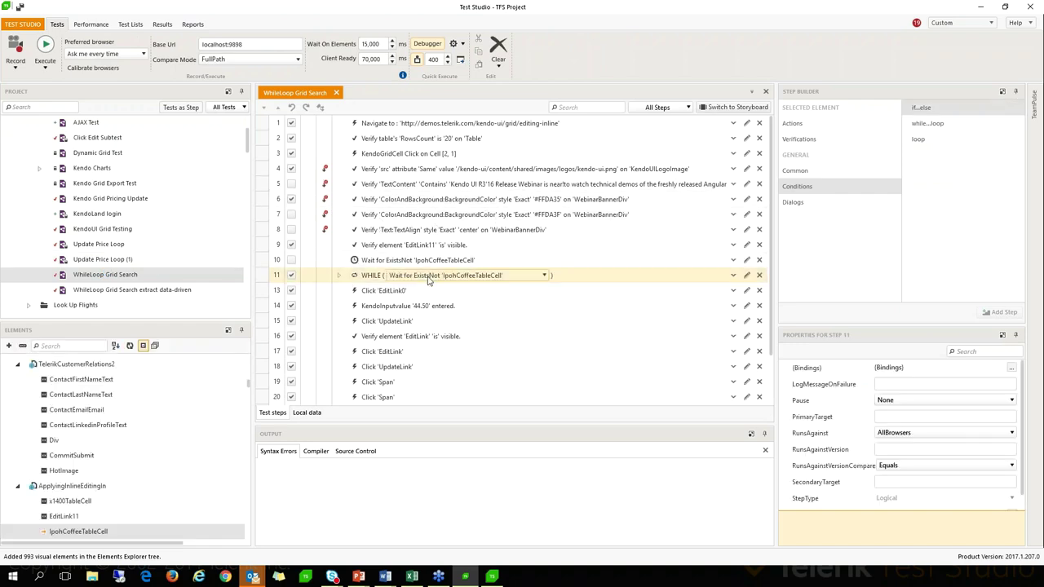
pyautogui.click(421, 276)
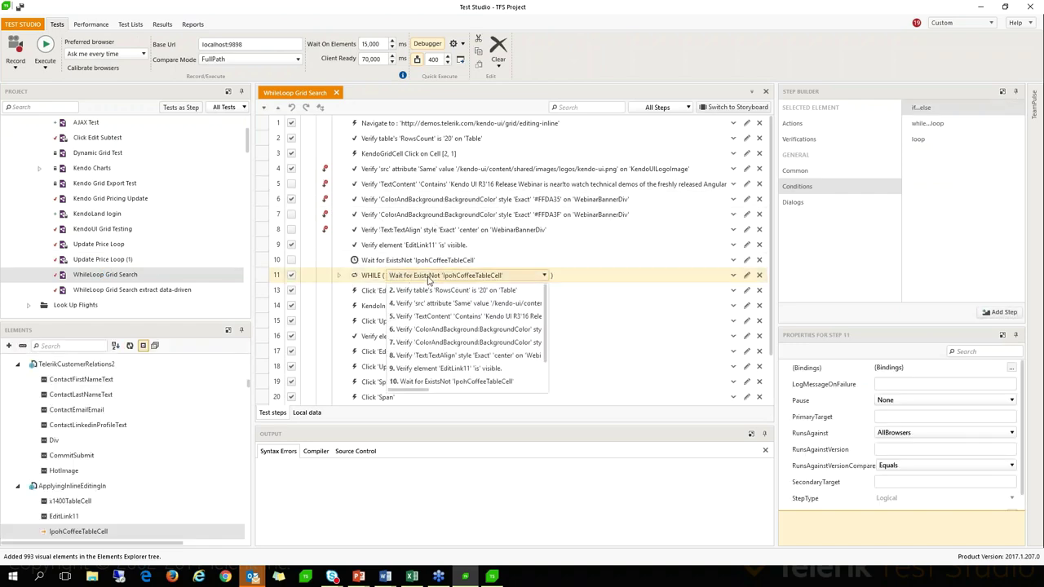
pyautogui.click(343, 279)
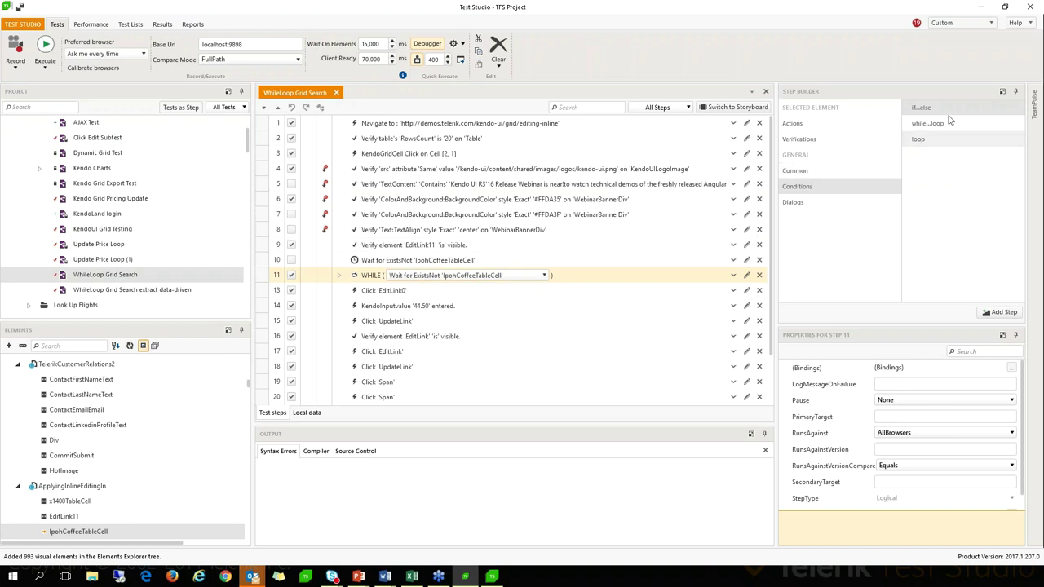
pyautogui.click(339, 276)
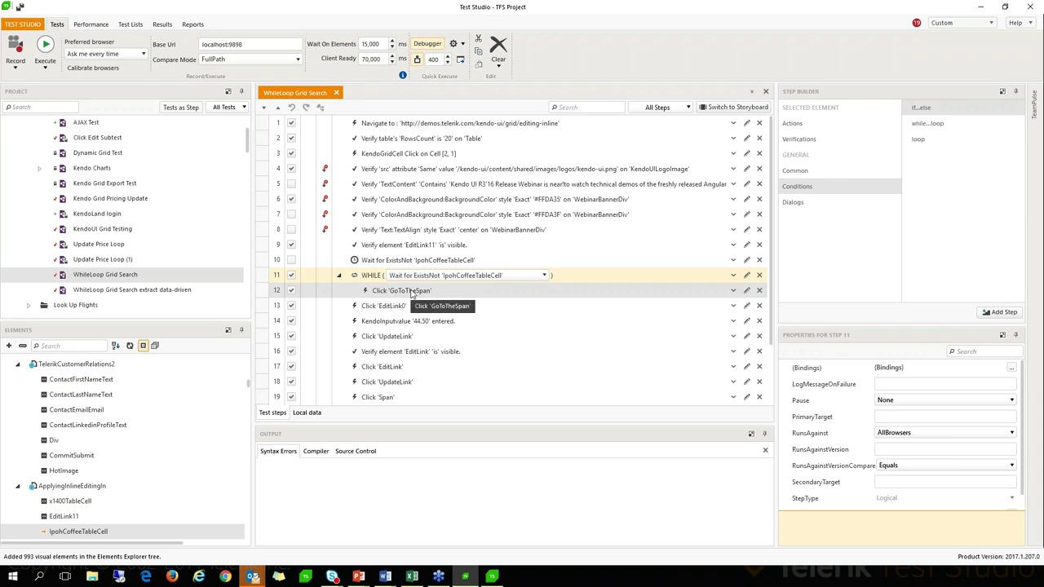
pyautogui.click(543, 275)
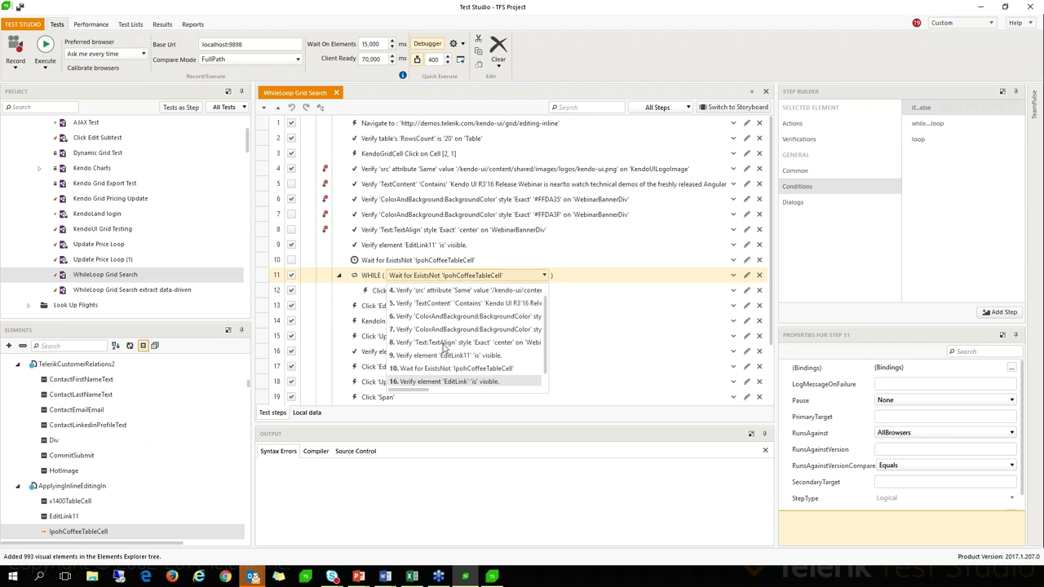
pyautogui.click(399, 279)
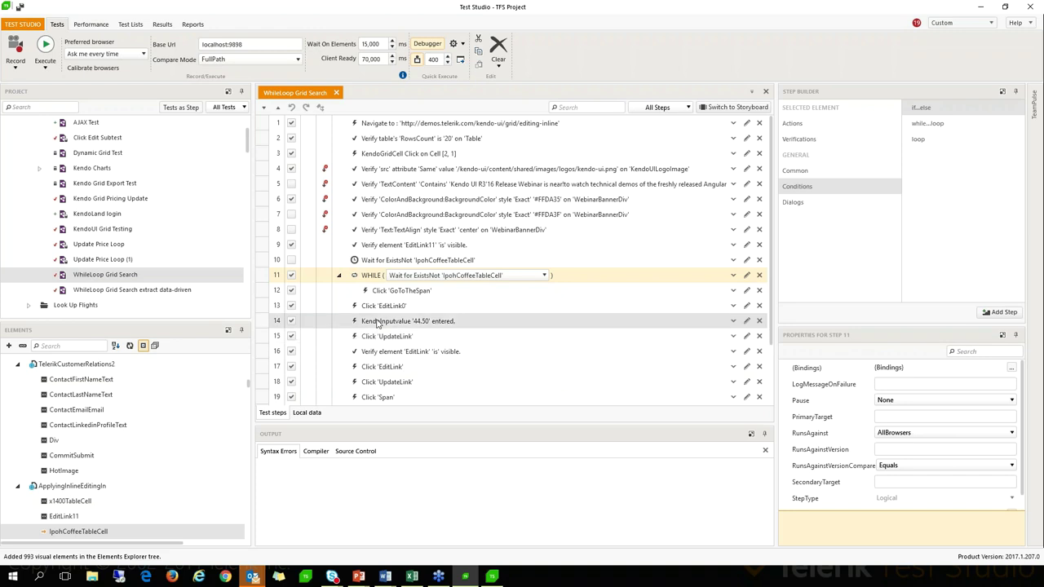
pyautogui.scroll(-1, 377, 323)
pyautogui.scroll(1, 378, 324)
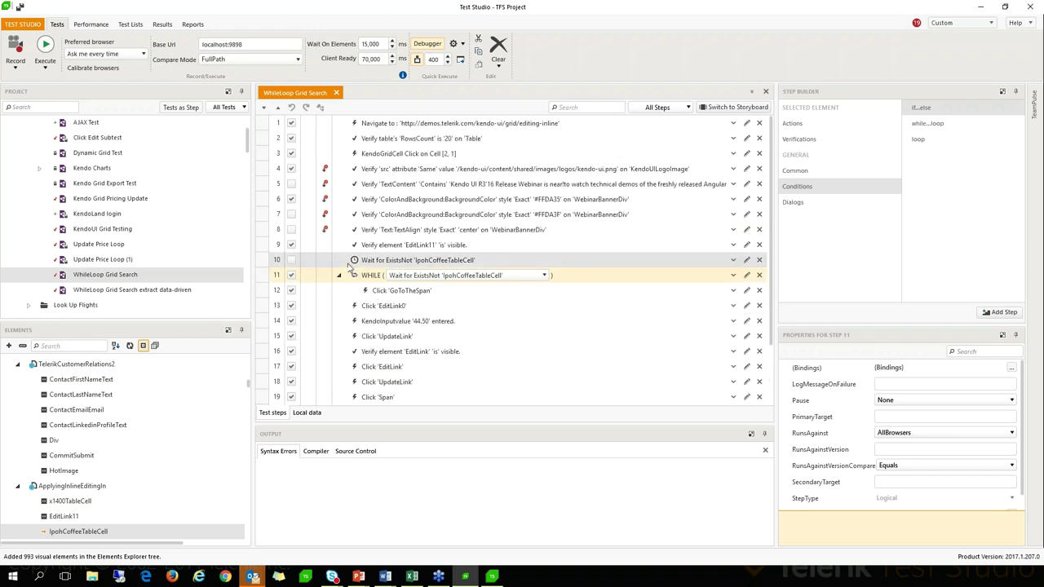
# - Filter the project's tests by webtest and open WebTest(3)
pyautogui.click(36, 107)
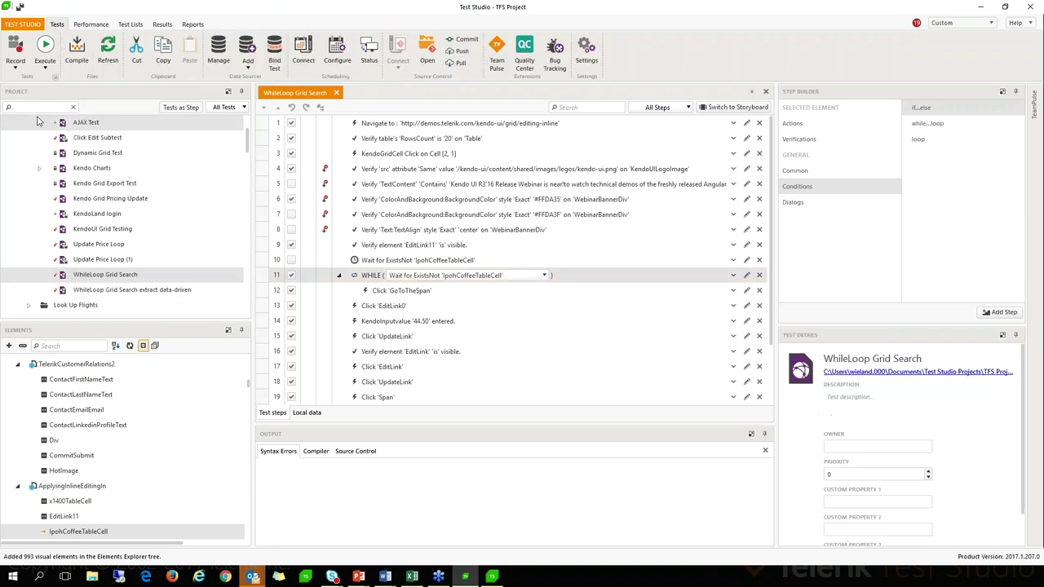
pyautogui.write('webtest')
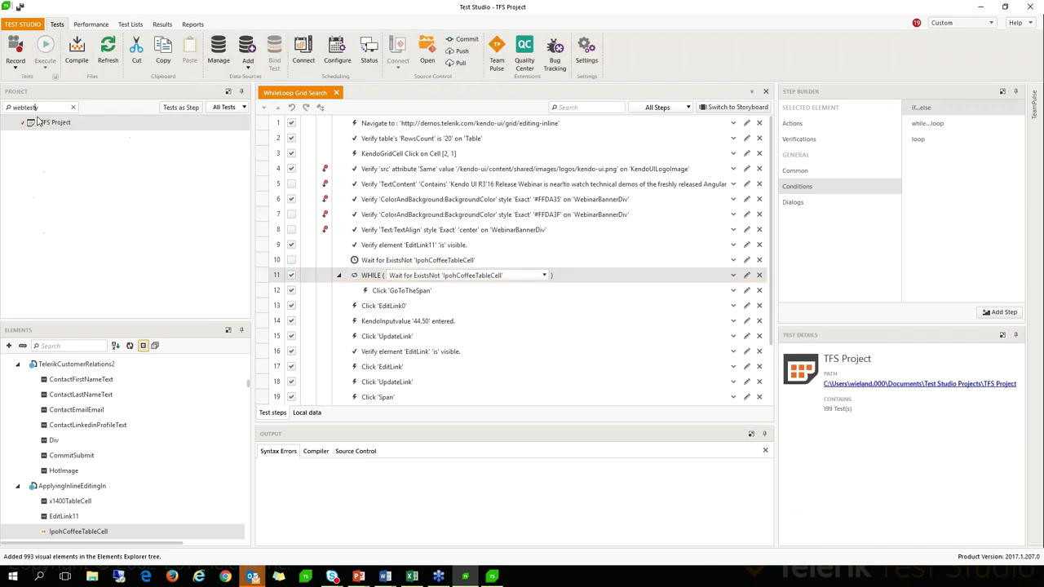
pyautogui.write('y')
pyautogui.press('BackSpace')
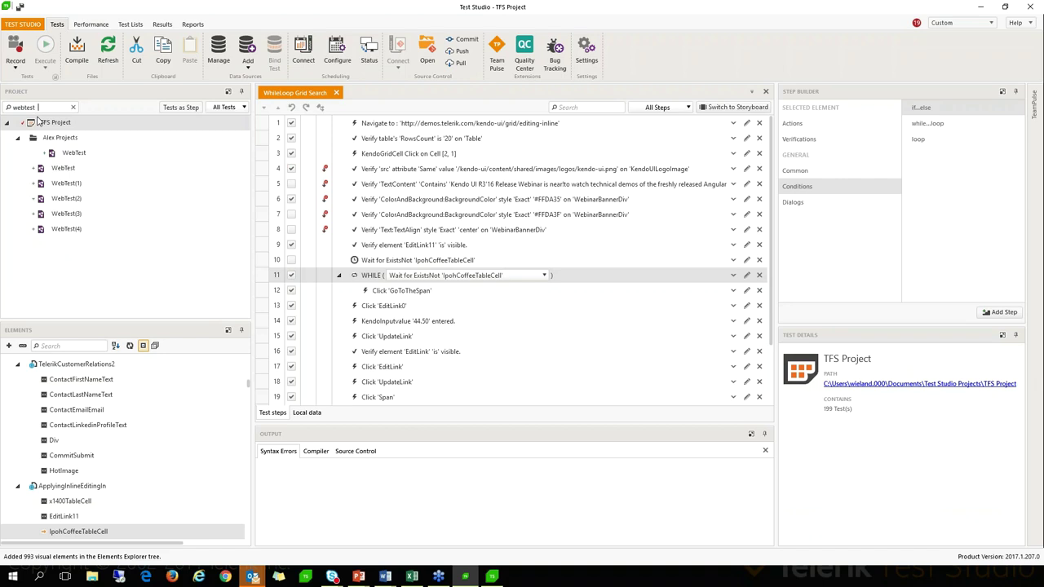
pyautogui.click(67, 214)
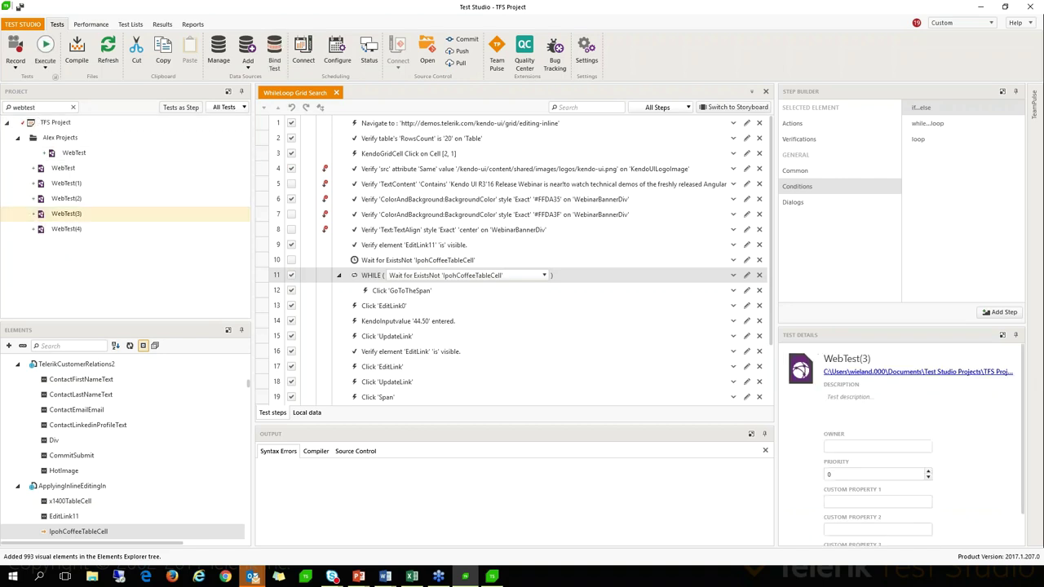
pyautogui.doubleClick(67, 213)
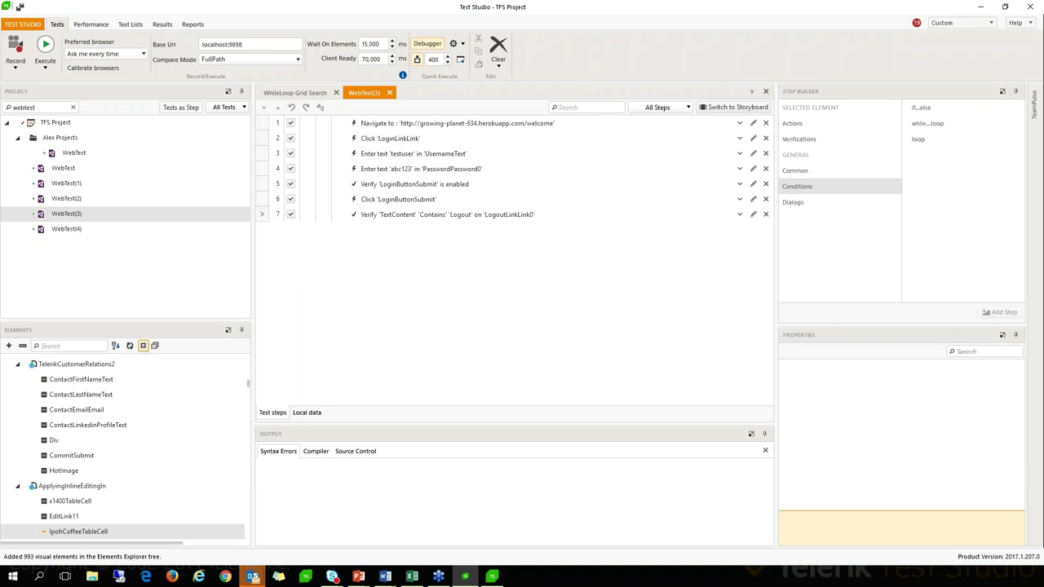
pyautogui.hotkey('alt', 'Tab')
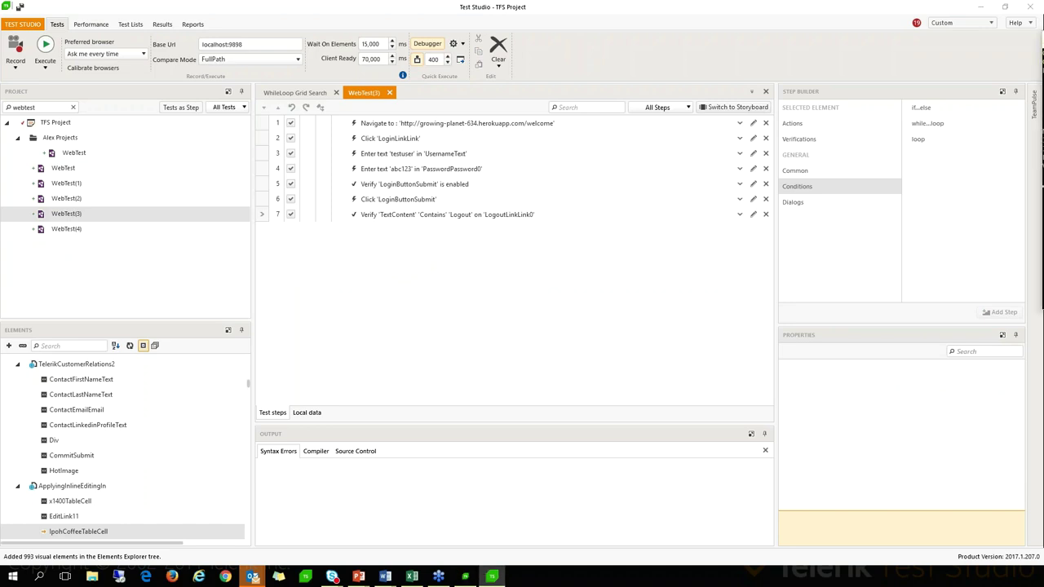
pyautogui.hotkey('alt', 'Tab')
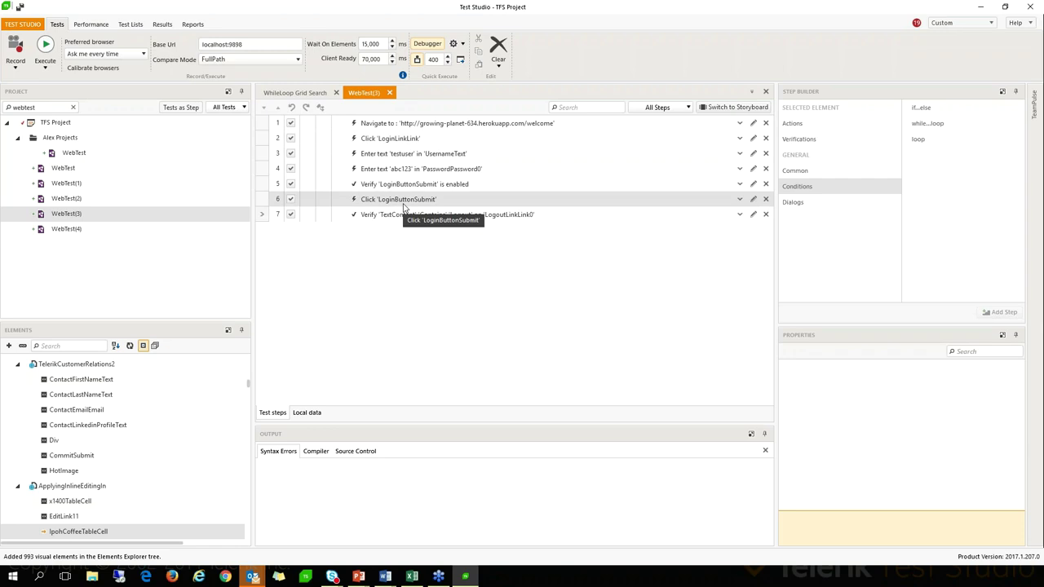
# - Inspect the username entry step of WebTest(3), check the test's local data table and return to the test steps
pyautogui.click(412, 156)
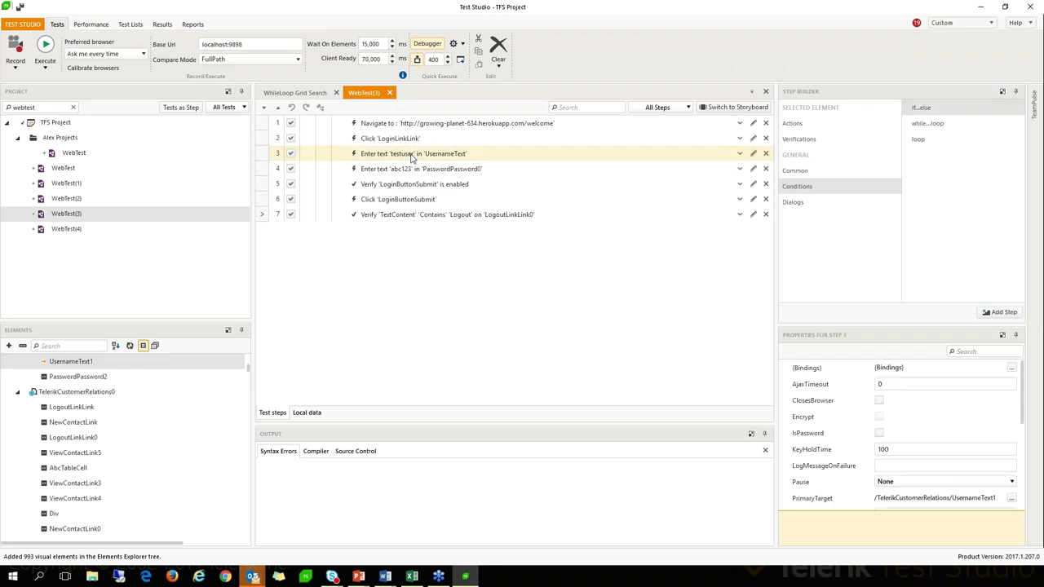
pyautogui.click(303, 413)
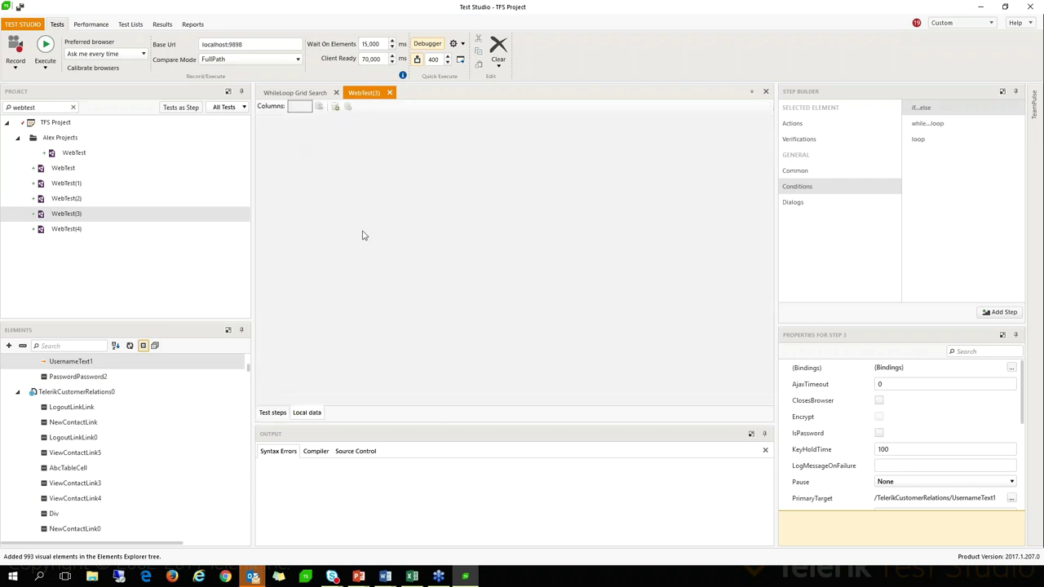
pyautogui.click(273, 413)
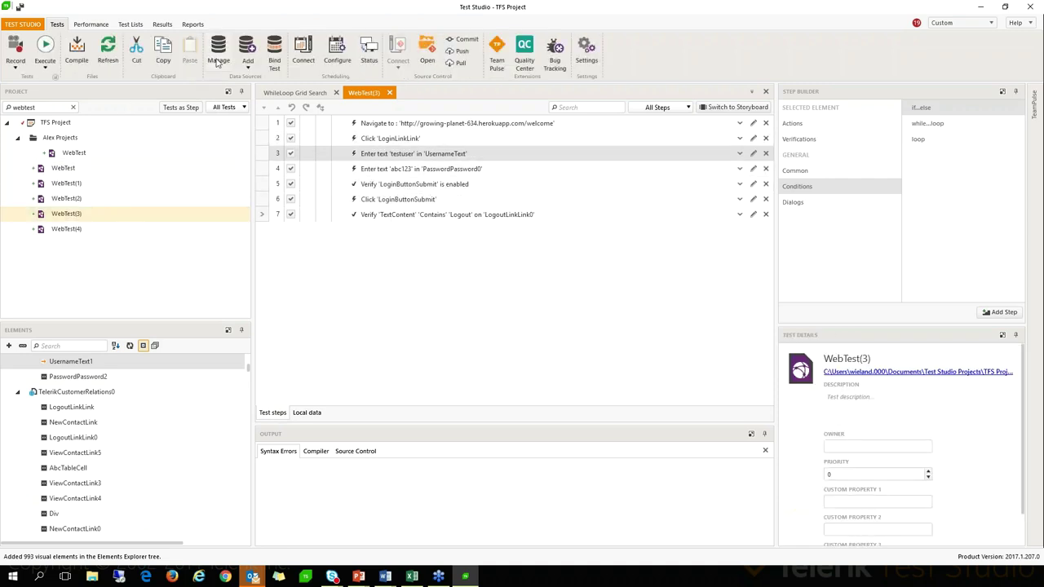
# - Review the providers offered for a new Database data source and close the dialog without creating one
pyautogui.click(247, 62)
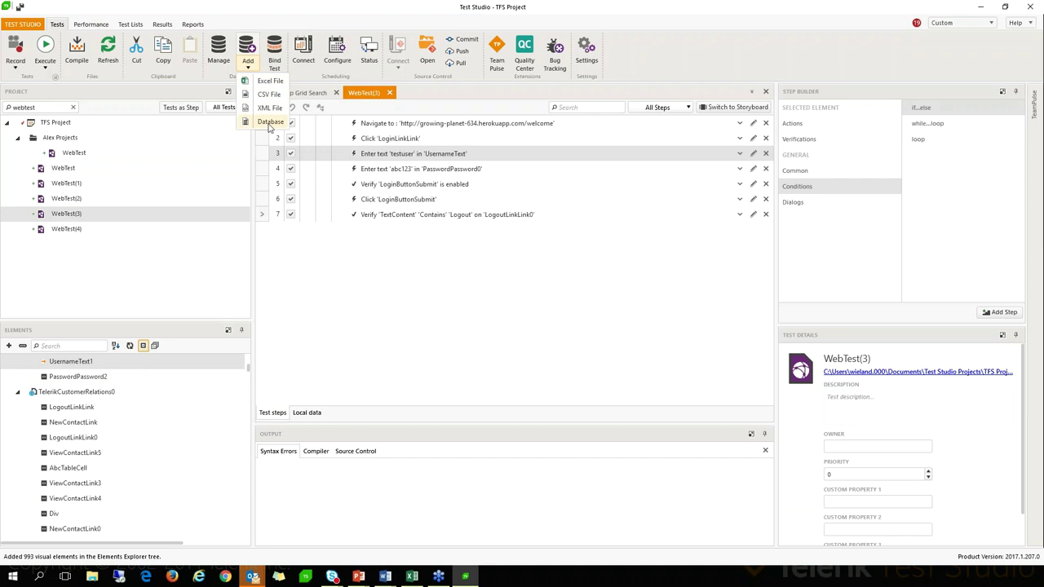
pyautogui.click(269, 122)
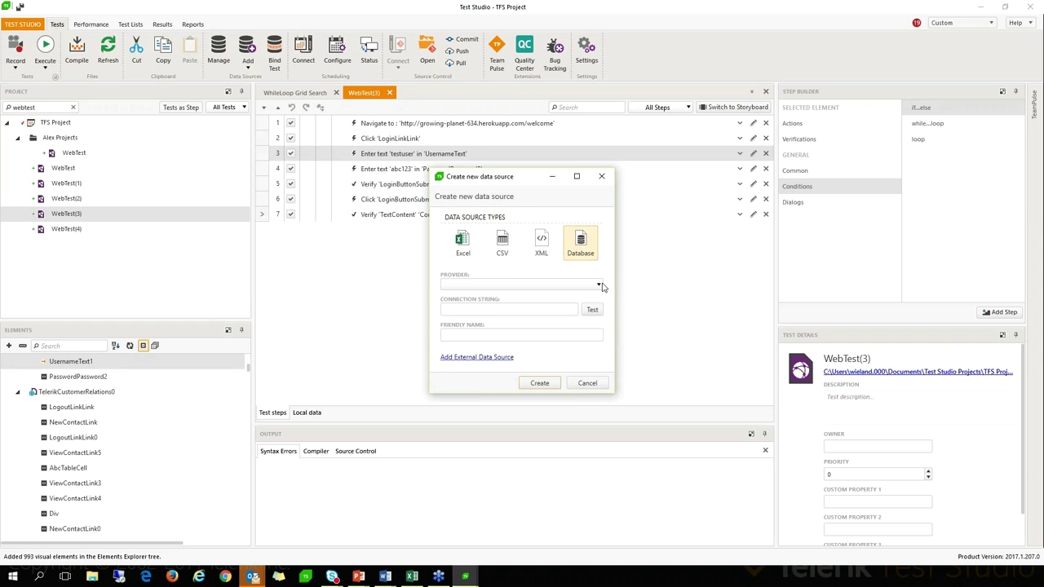
pyautogui.click(600, 286)
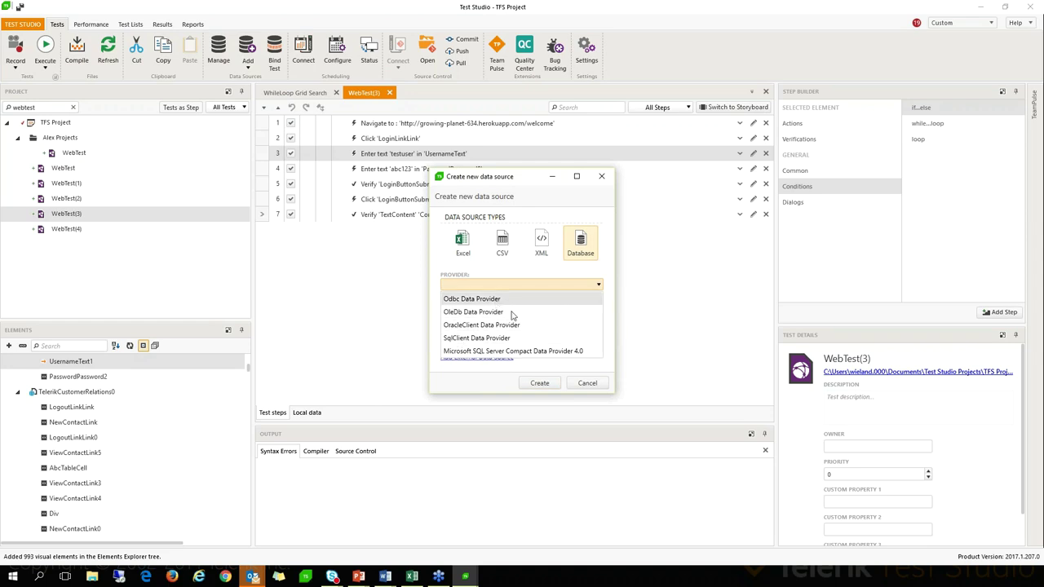
pyautogui.click(590, 386)
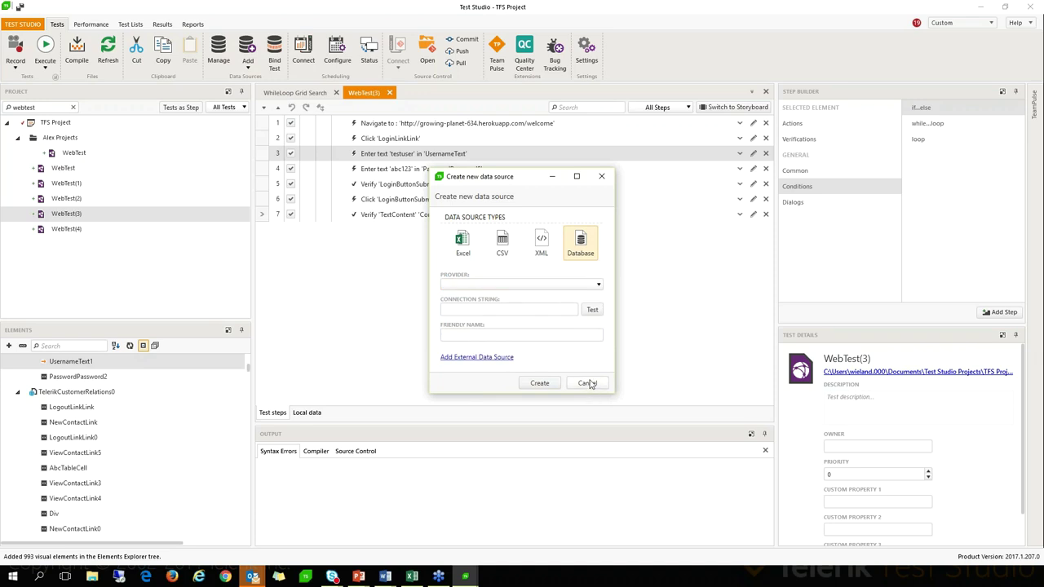
pyautogui.click(588, 384)
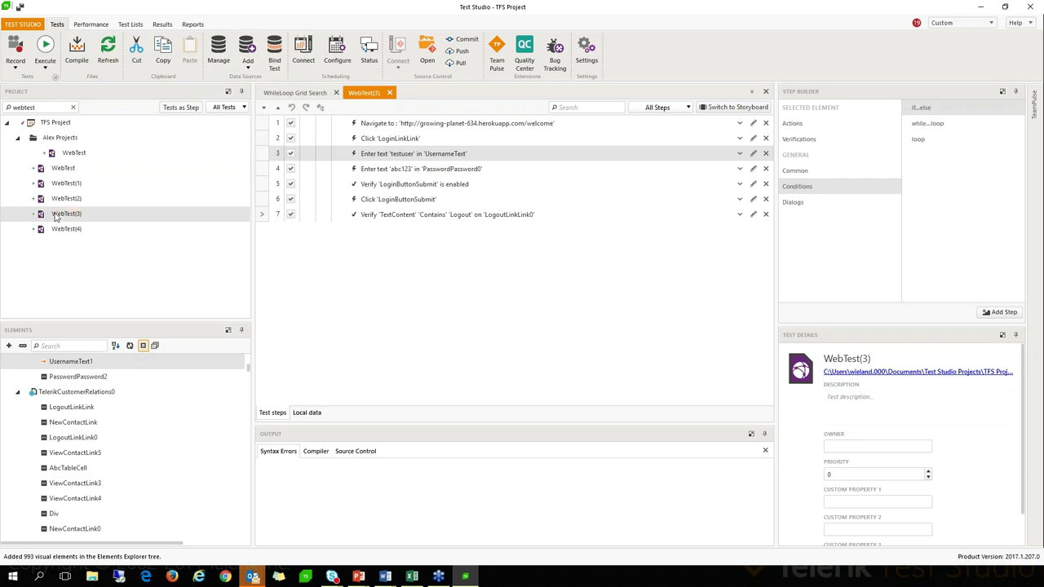
# - Start binding WebTest(3) to a data source and select the AusdemopcQuantumDB database source
pyautogui.click(276, 51)
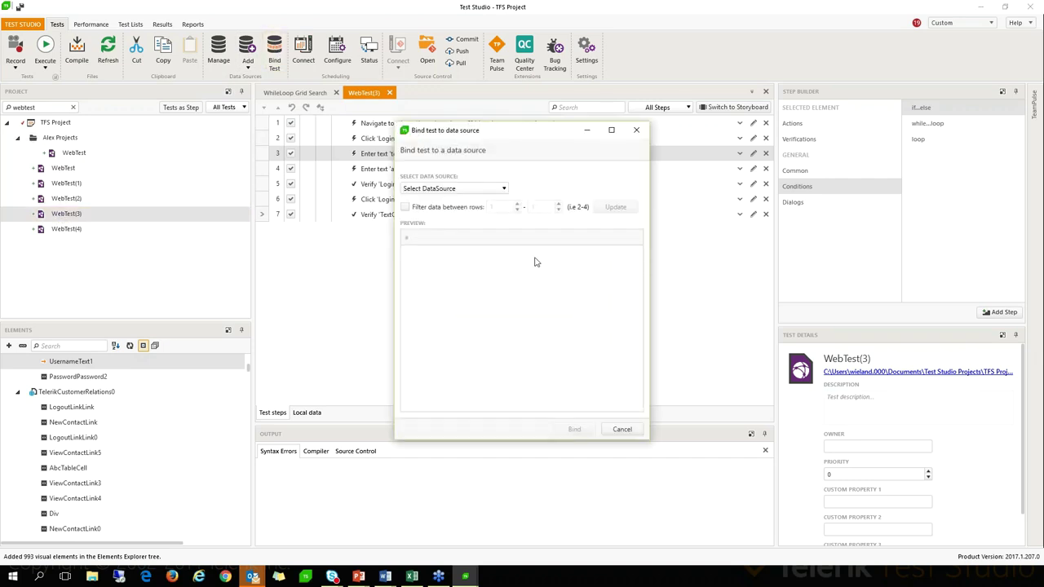
pyautogui.click(499, 194)
pyautogui.scroll(-1, 466, 294)
pyautogui.scroll(1, 457, 231)
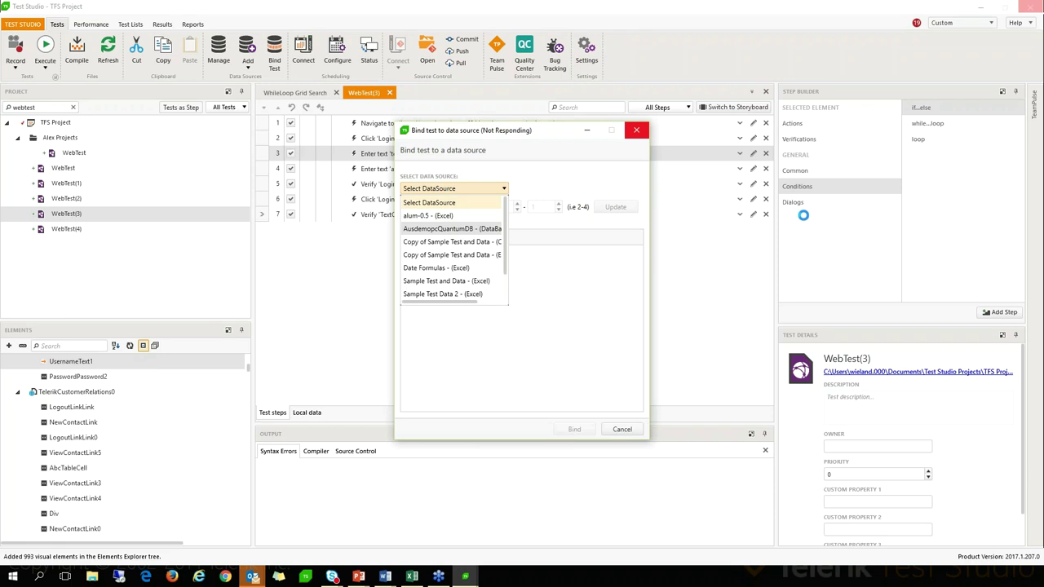
pyautogui.click(429, 228)
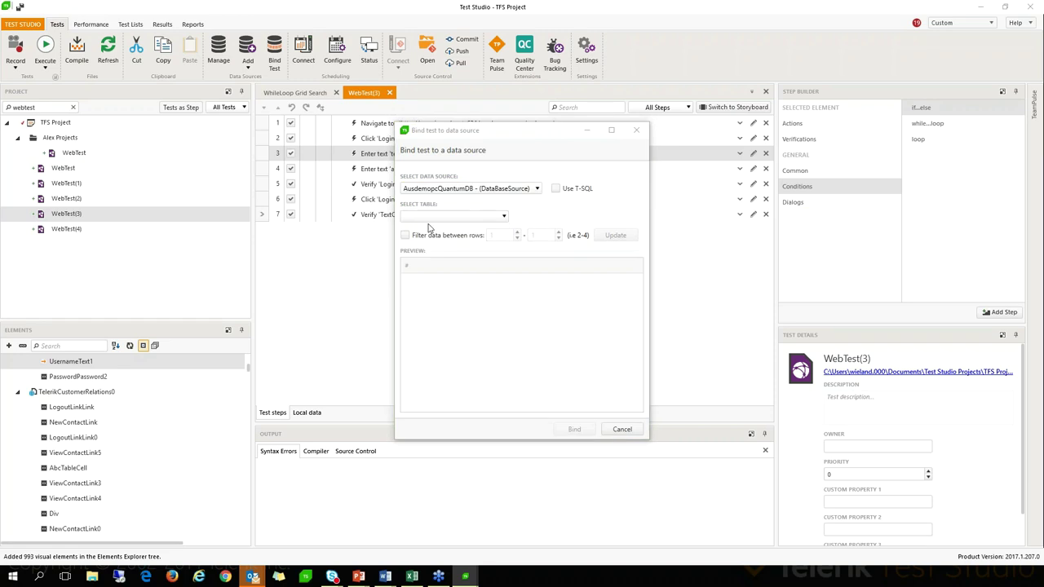
# - Turn the T-SQL option on and back off, and choose the Sample Test and Data Excel source with its Quantum$ table
pyautogui.click(555, 188)
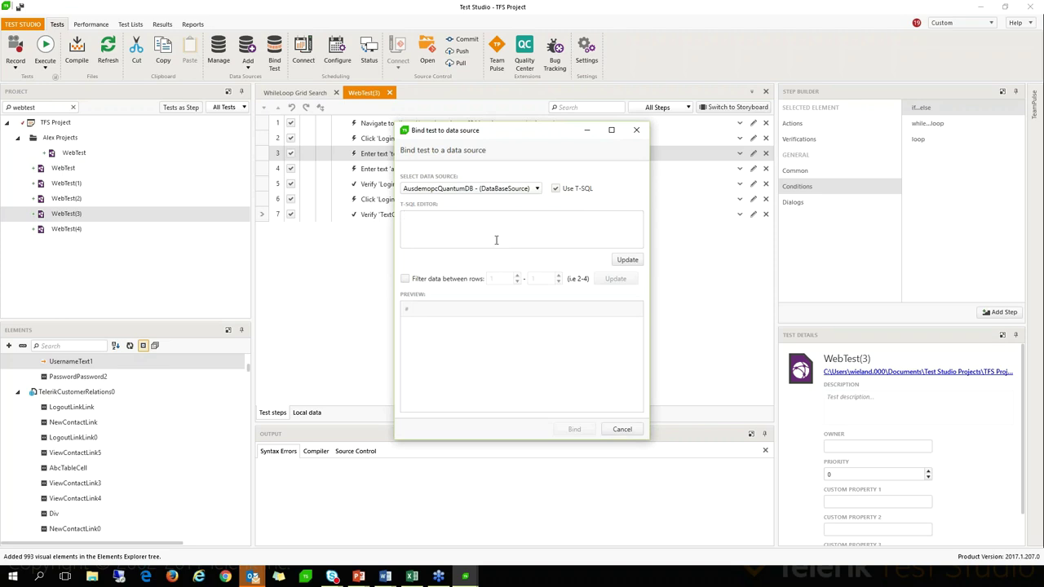
pyautogui.click(555, 189)
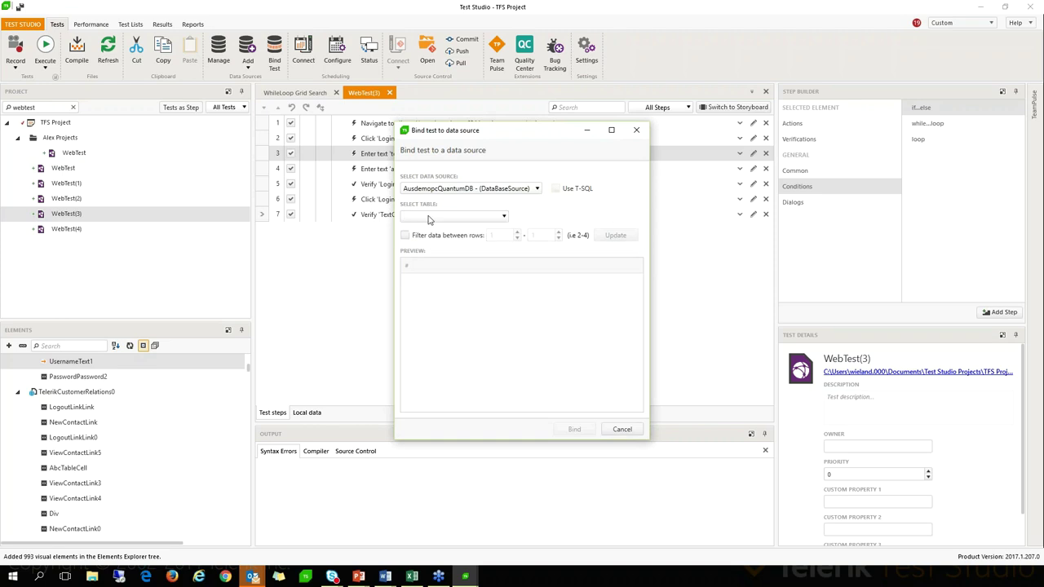
pyautogui.click(537, 190)
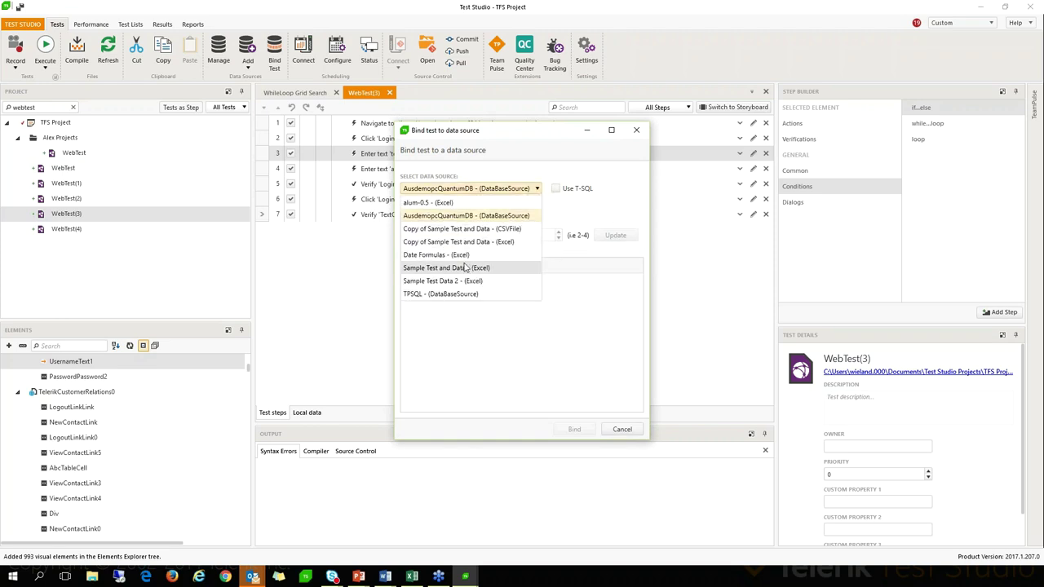
pyautogui.click(448, 267)
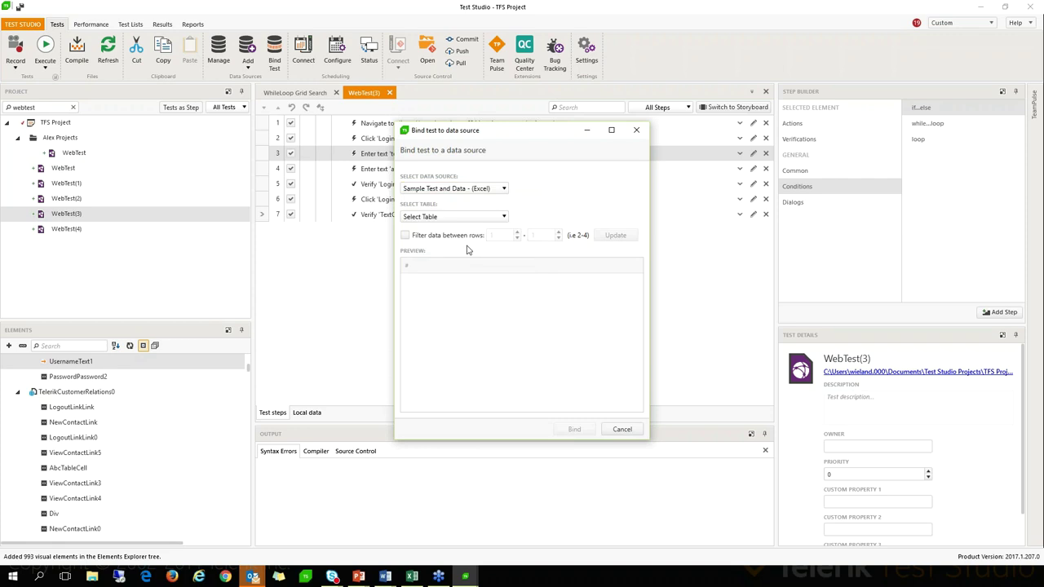
pyautogui.click(490, 217)
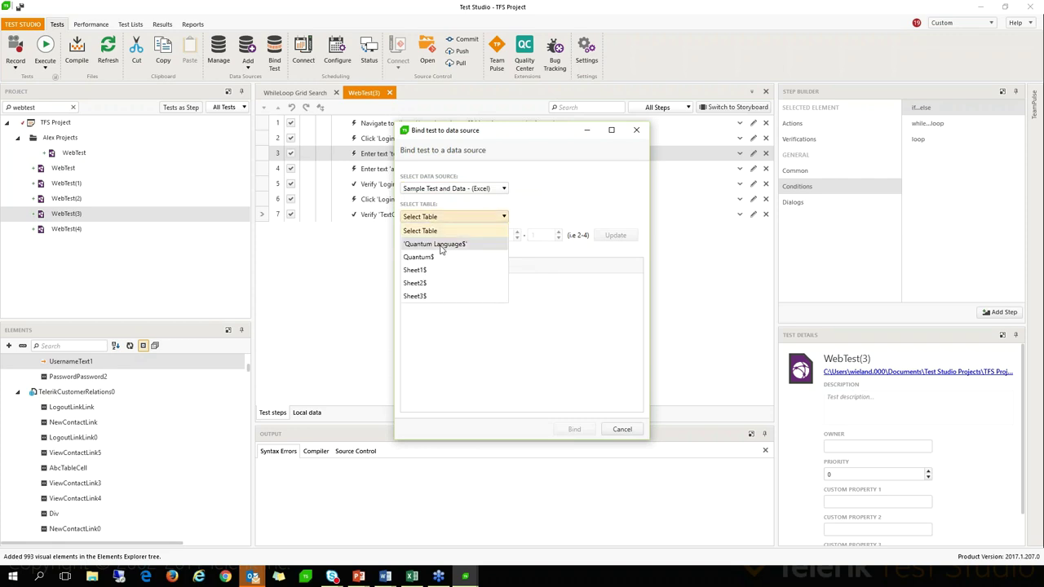
pyautogui.click(412, 258)
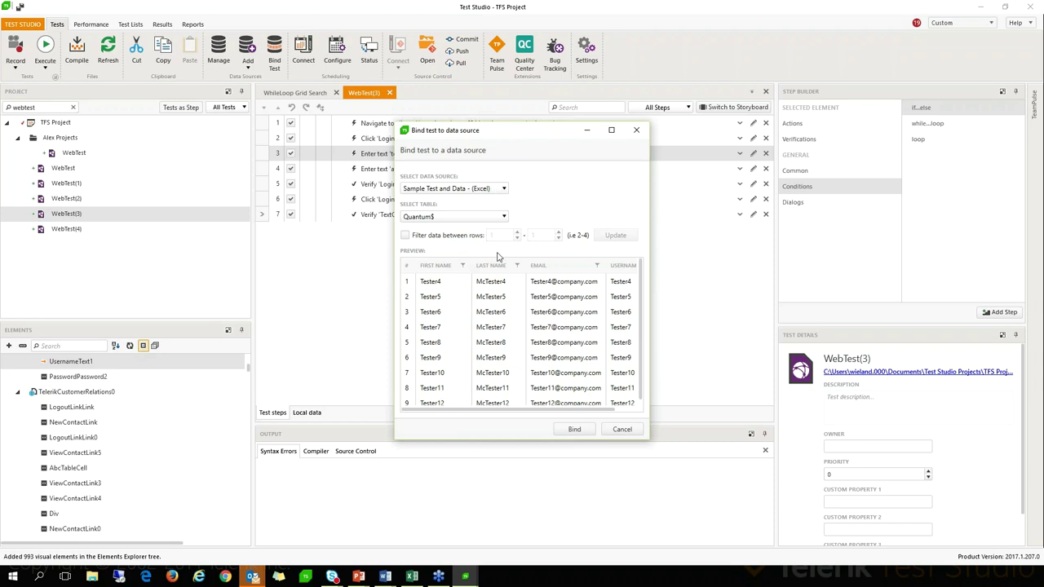
# - Review the filter values and row-matching conditions available for the First Name column and close the filter without applying one
pyautogui.click(462, 265)
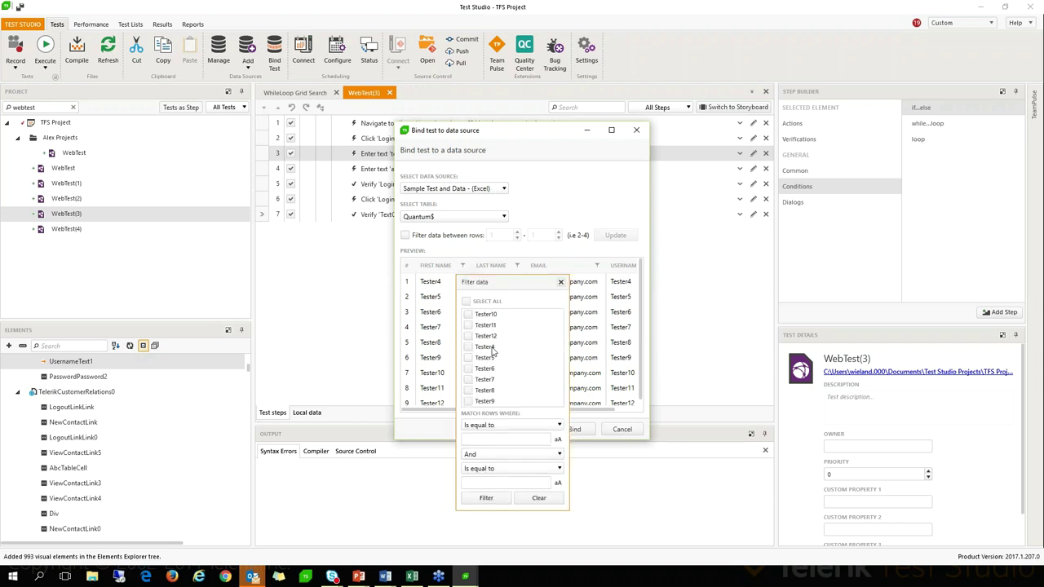
pyautogui.click(521, 425)
pyautogui.scroll(-2, 516, 487)
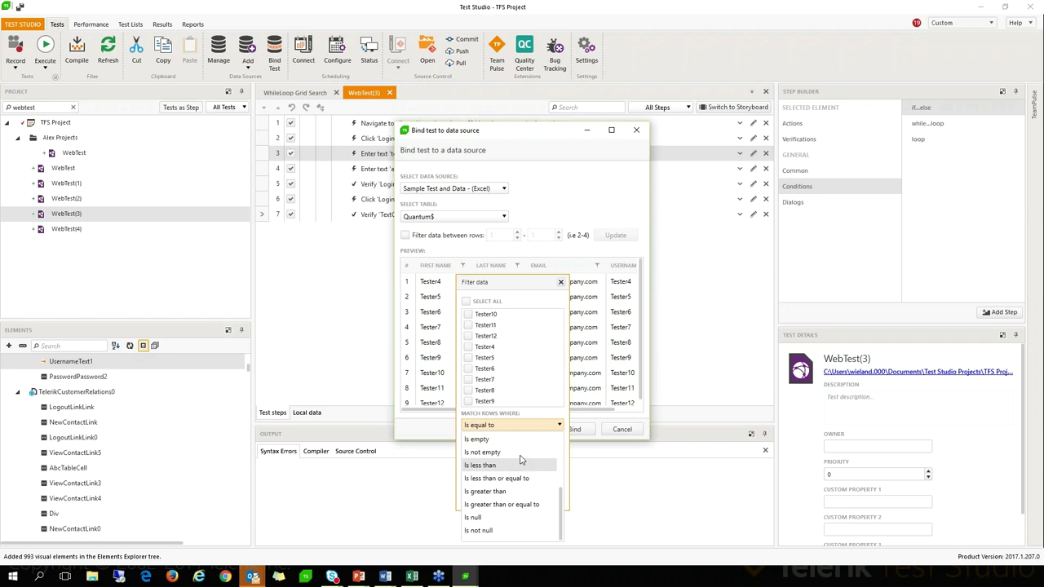
pyautogui.click(548, 425)
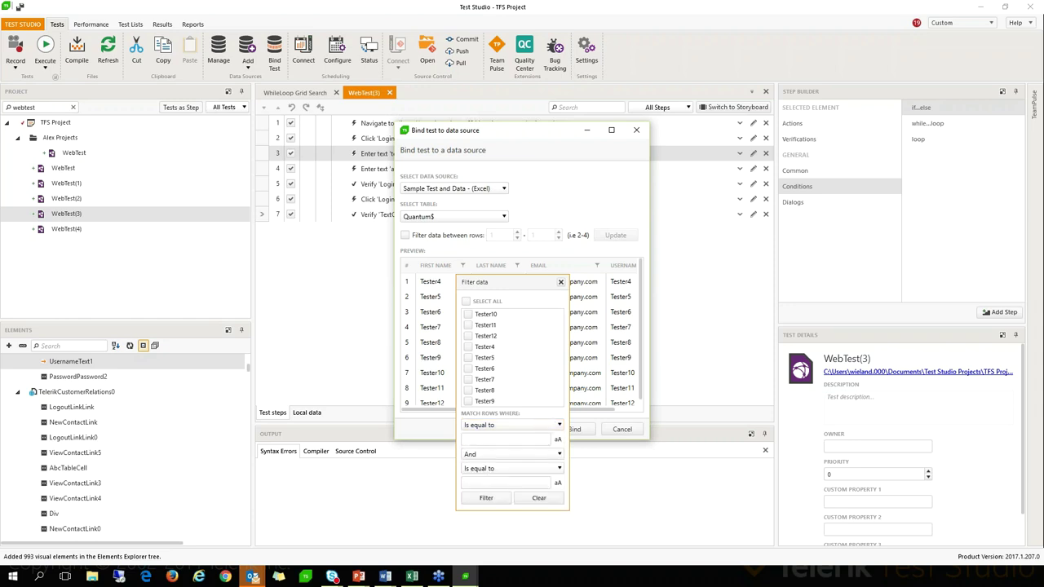
pyautogui.click(561, 282)
# - Check the remaining columns in the data preview and bind WebTest(3) to the Quantum$ table
pyautogui.moveTo(598, 410); pyautogui.dragTo(618, 414)
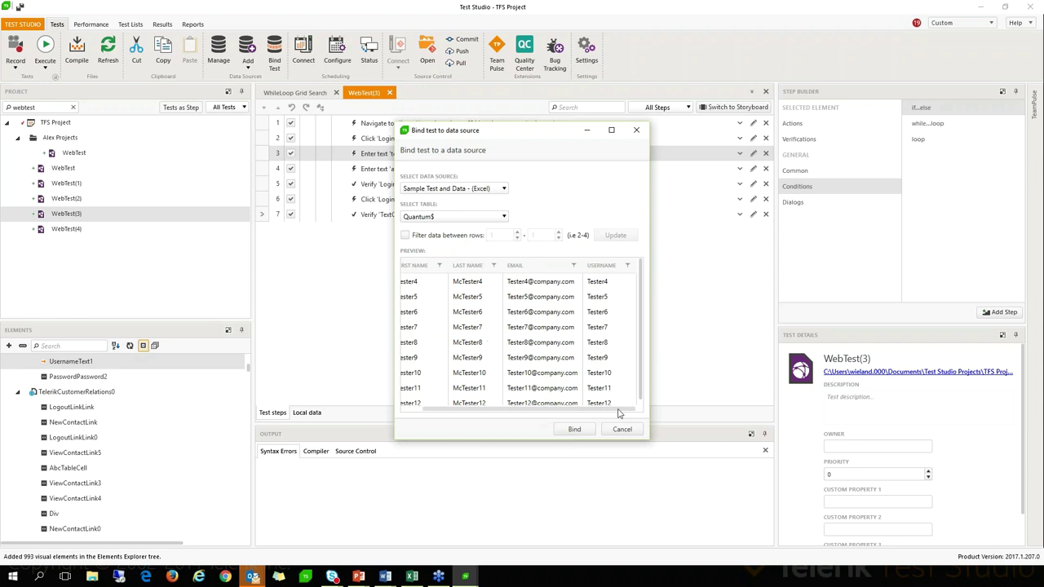
pyautogui.moveTo(534, 405); pyautogui.dragTo(511, 406)
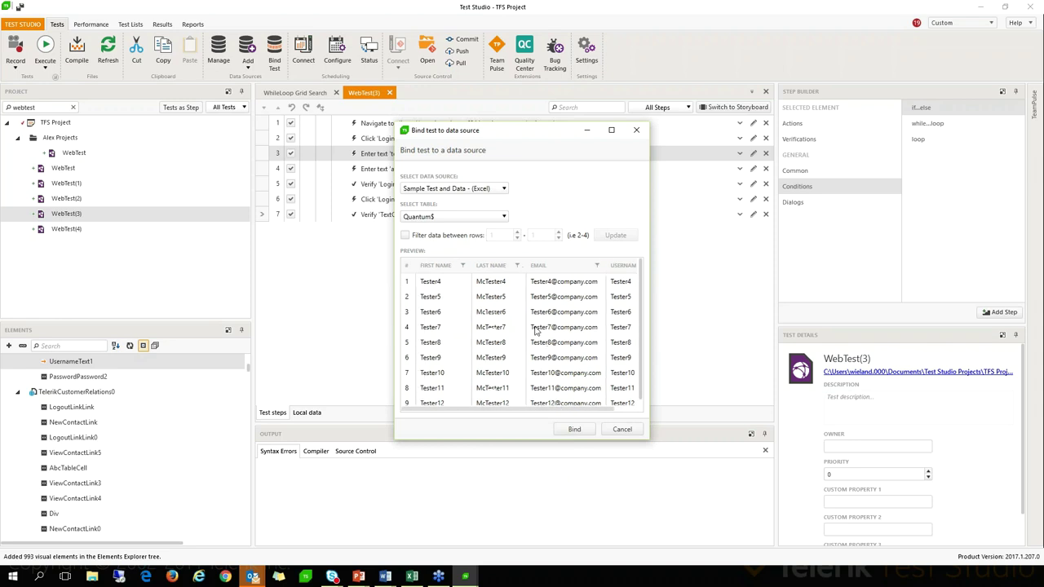
pyautogui.click(574, 430)
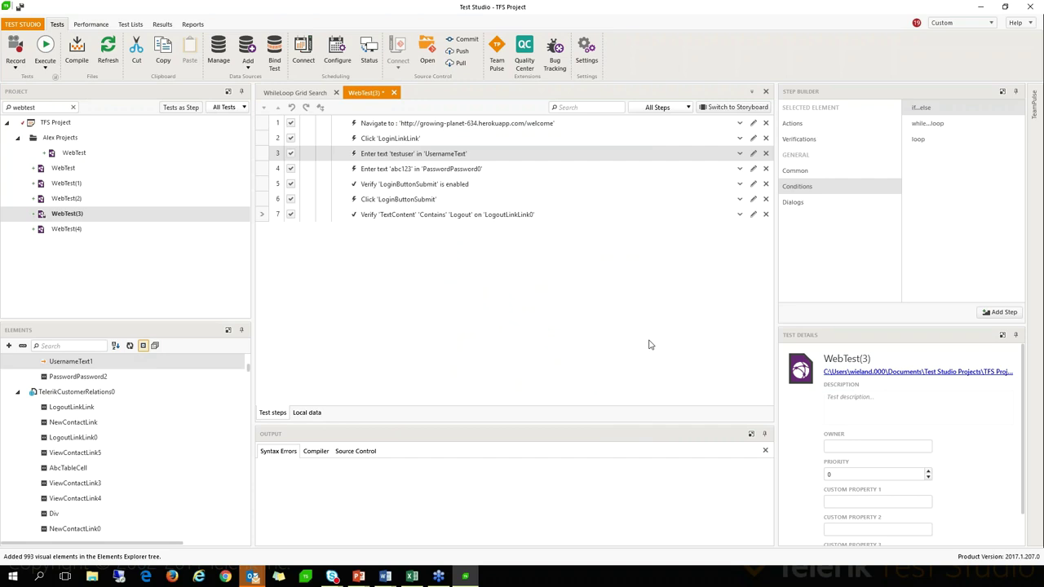
# - Enlarge the test details area, examine the columns offered for the username entry step's Text binding, and clear that binding
pyautogui.moveTo(870, 322); pyautogui.dragTo(889, 173)
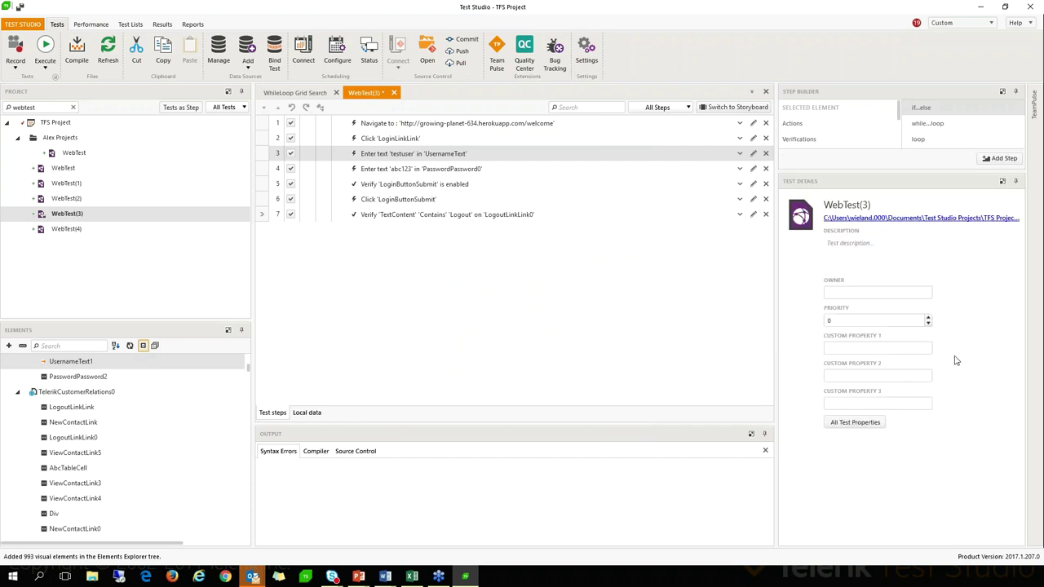
pyautogui.click(420, 157)
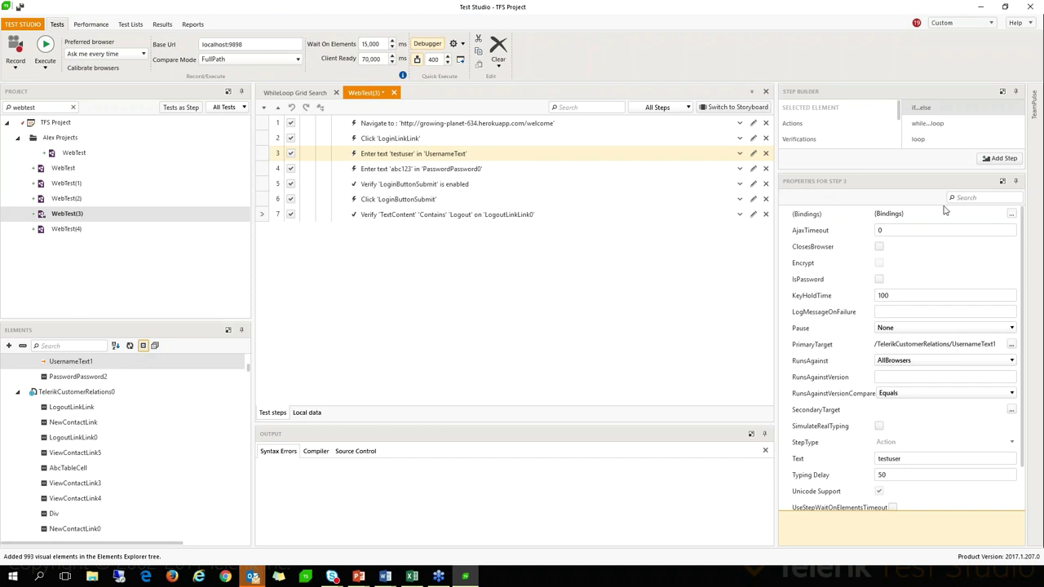
pyautogui.click(1011, 216)
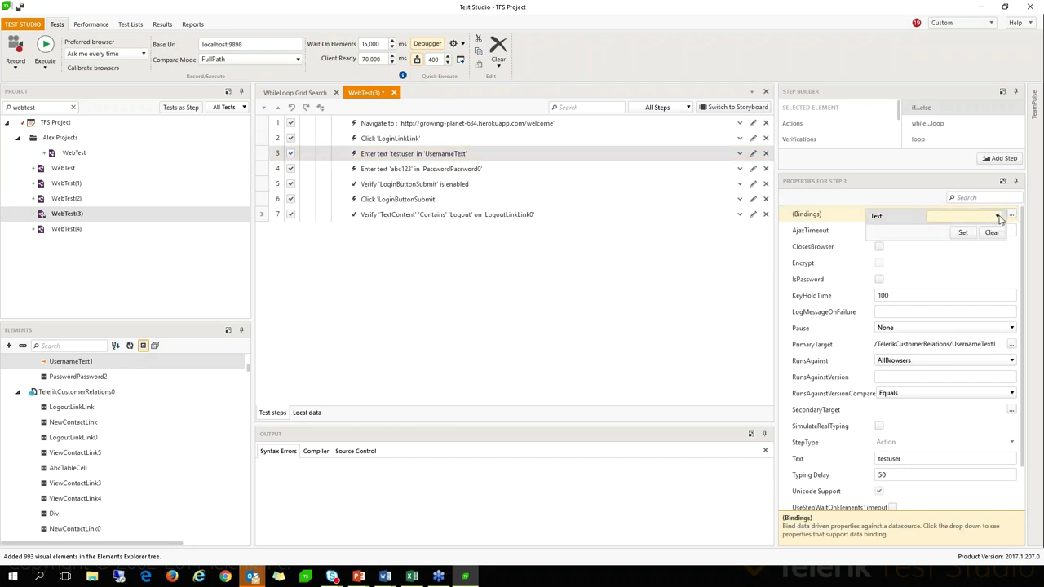
pyautogui.click(997, 217)
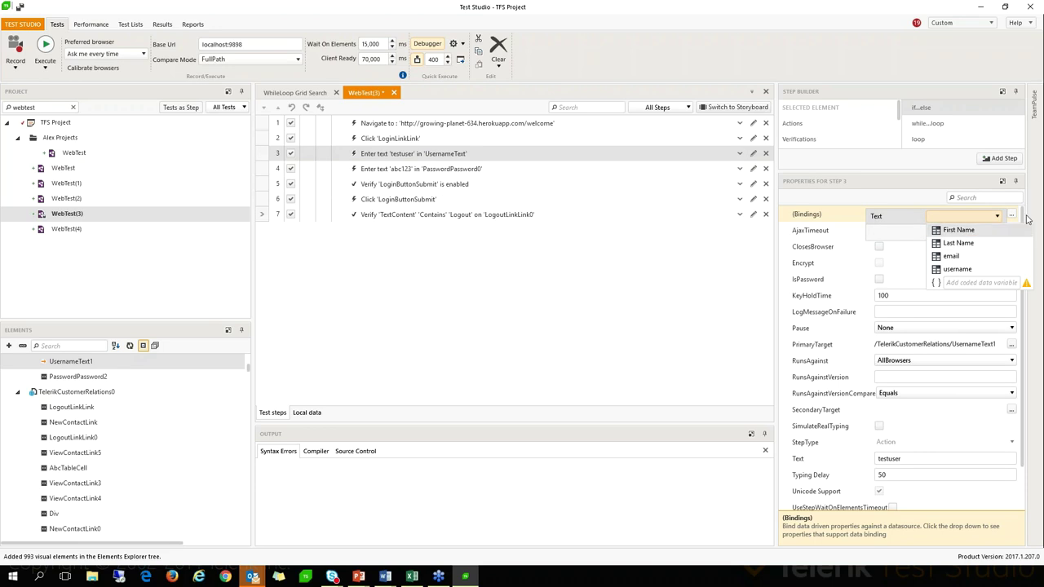
pyautogui.click(996, 216)
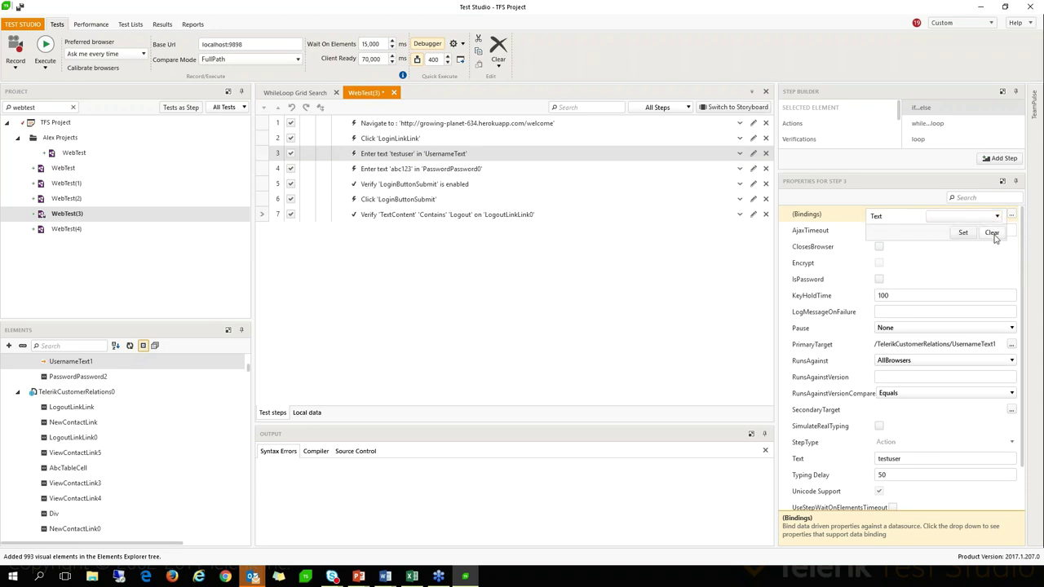
pyautogui.click(992, 233)
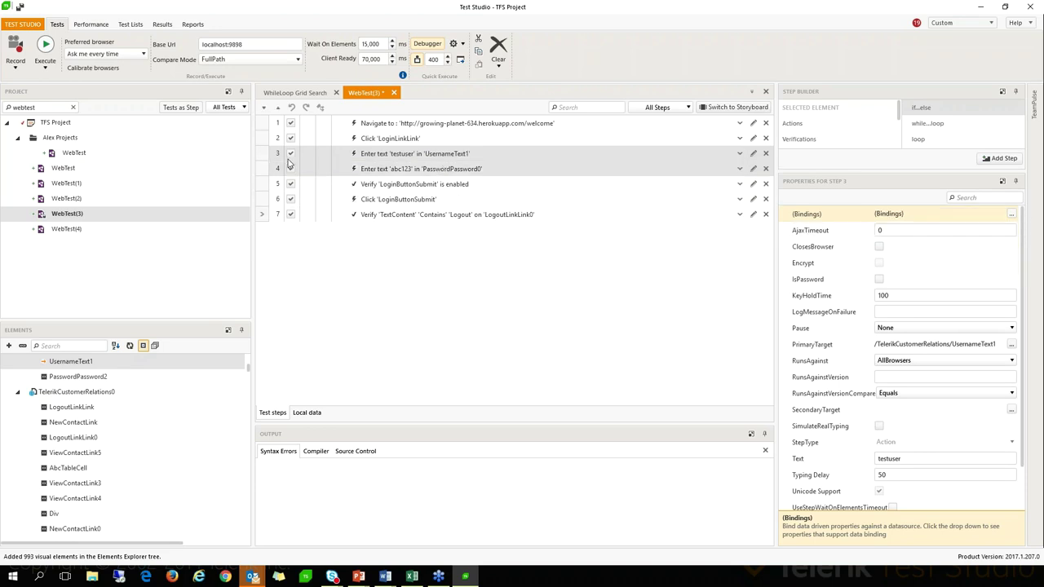
# - Rebind WebTest(3) to the Sheet3$ table of the Sample Test and Data Excel source
pyautogui.click(55, 214)
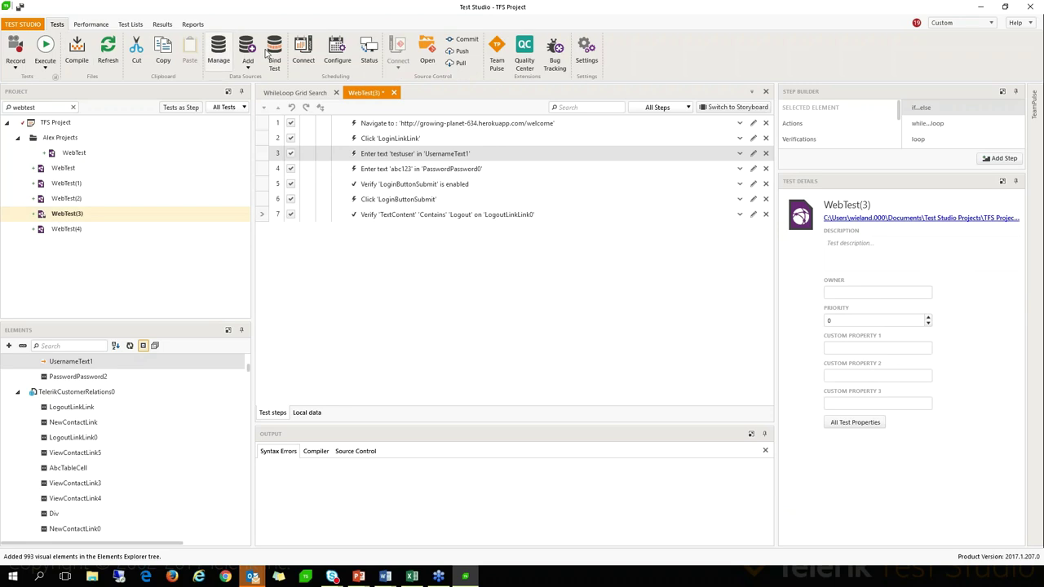
pyautogui.click(275, 61)
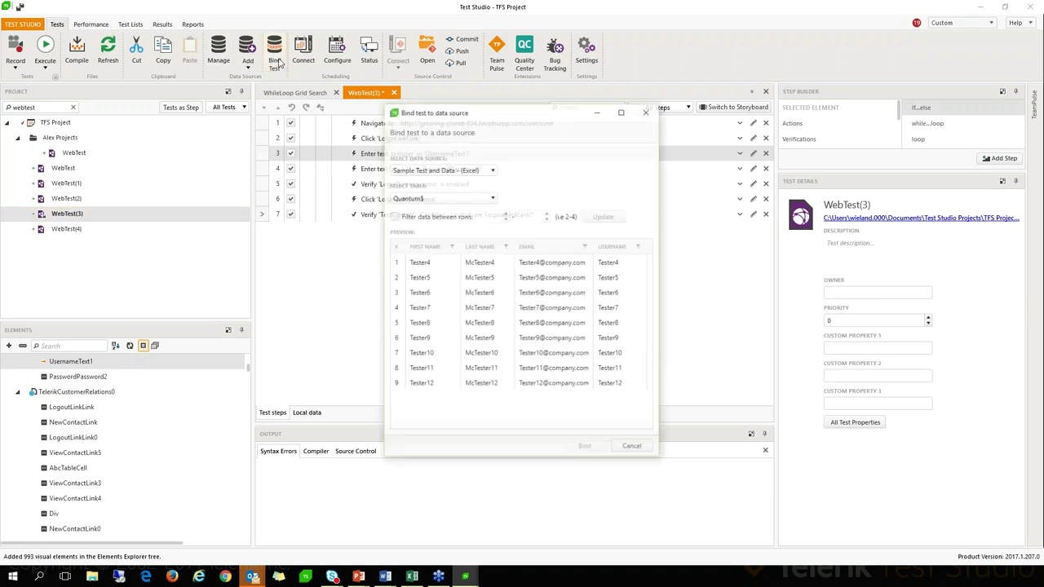
pyautogui.click(487, 199)
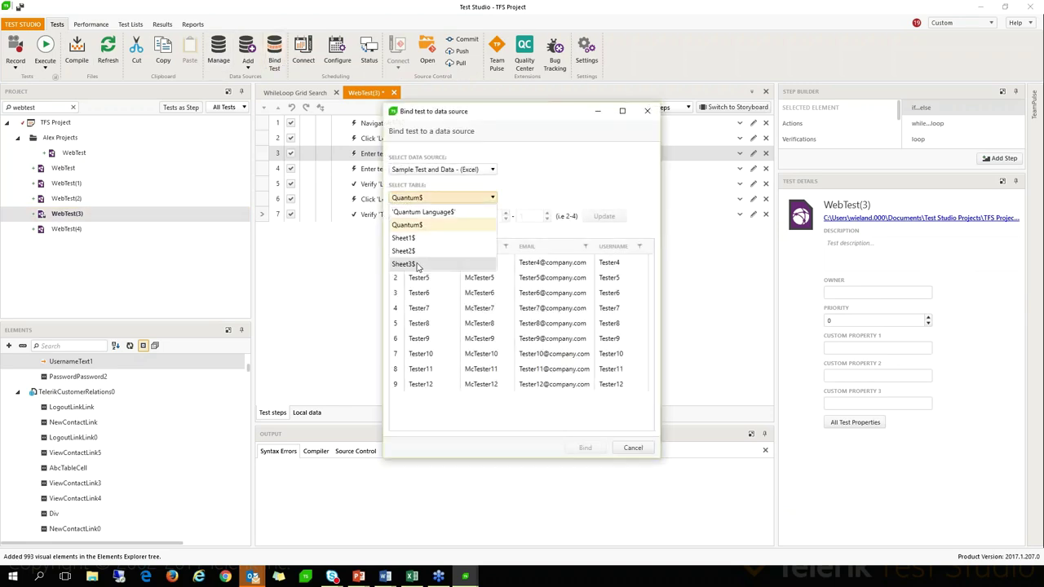
pyautogui.click(416, 266)
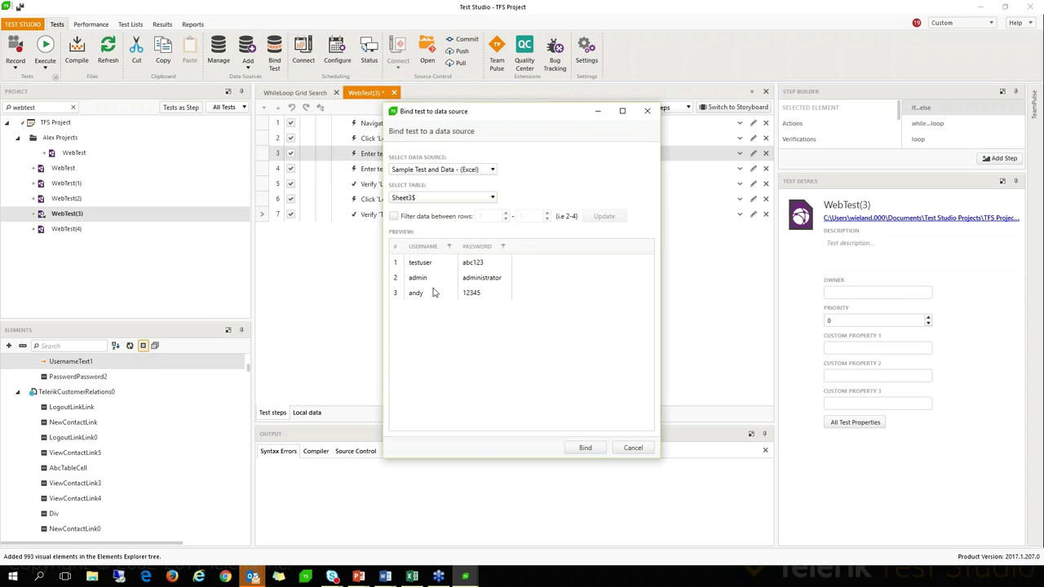
pyautogui.click(587, 450)
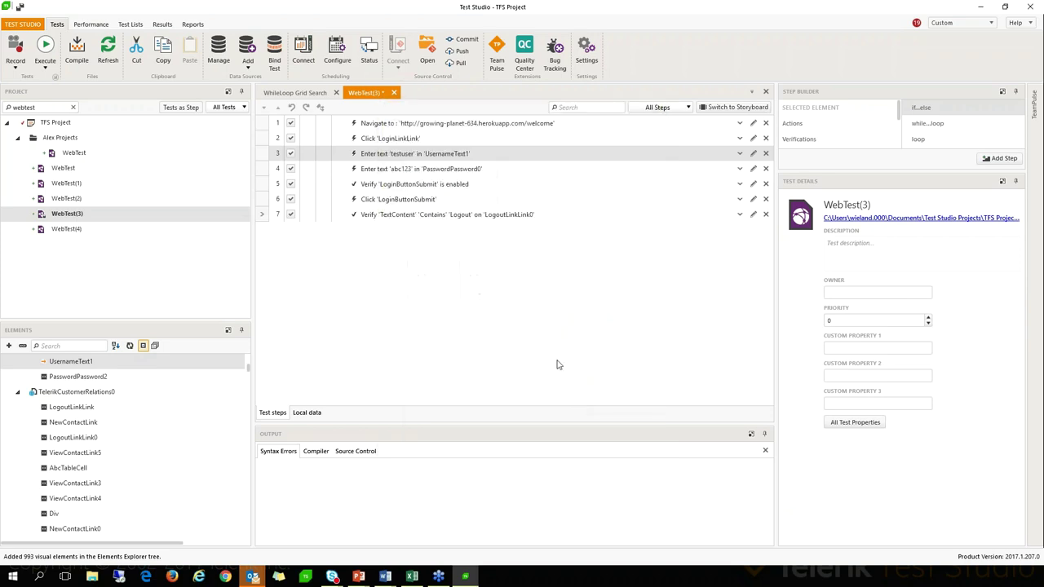
# - Bind the Text of step 3, the username entry, to the username data column
pyautogui.click(445, 155)
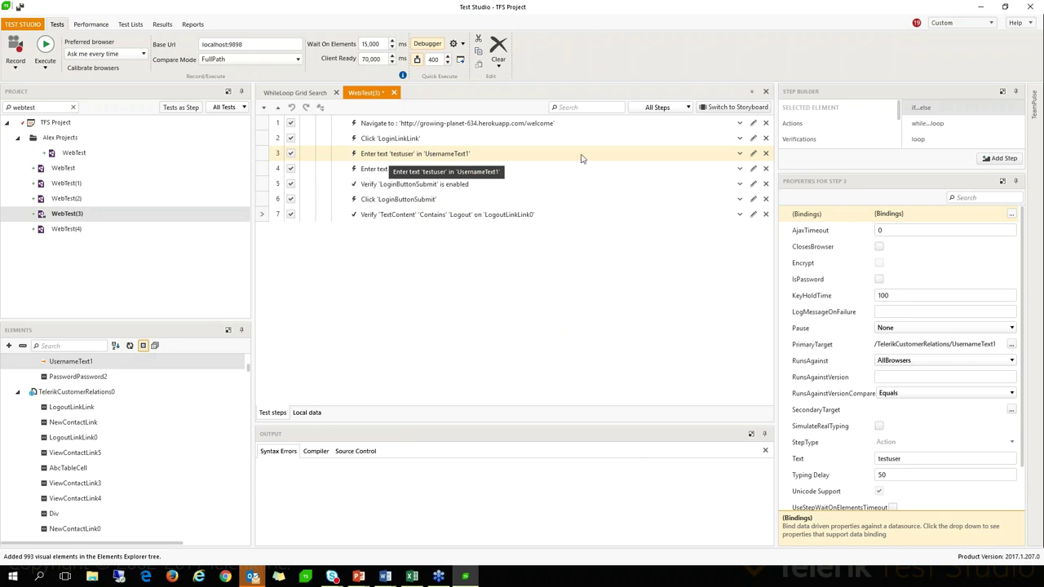
pyautogui.click(1010, 215)
pyautogui.click(996, 216)
pyautogui.click(960, 232)
pyautogui.click(963, 233)
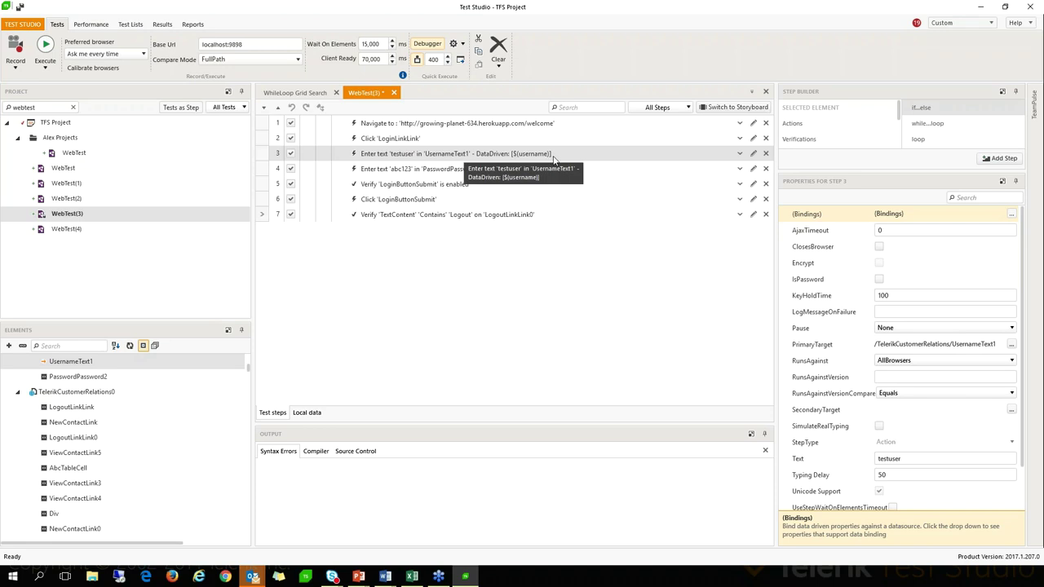
# - Bind the Text of step 4, the password entry, to the password data column
pyautogui.keyDown('shift'); pyautogui.click(475, 169); pyautogui.keyUp('shift')
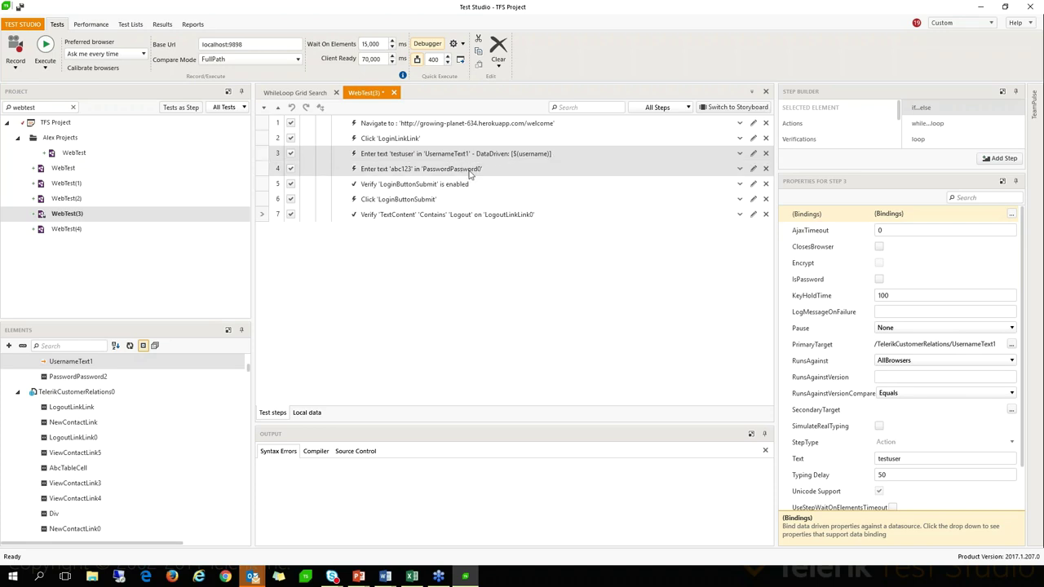
pyautogui.click(1011, 213)
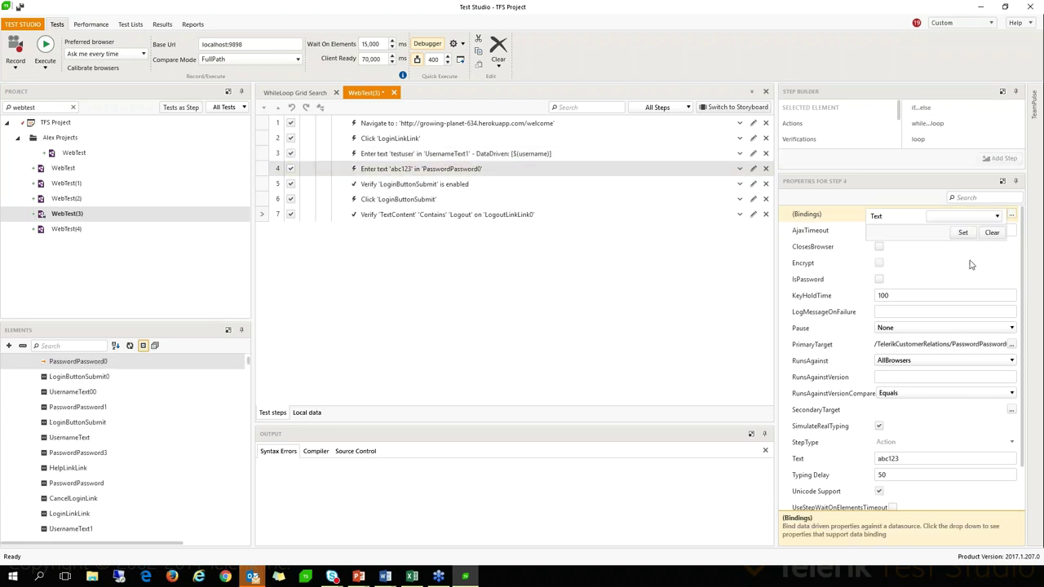
pyautogui.click(966, 243)
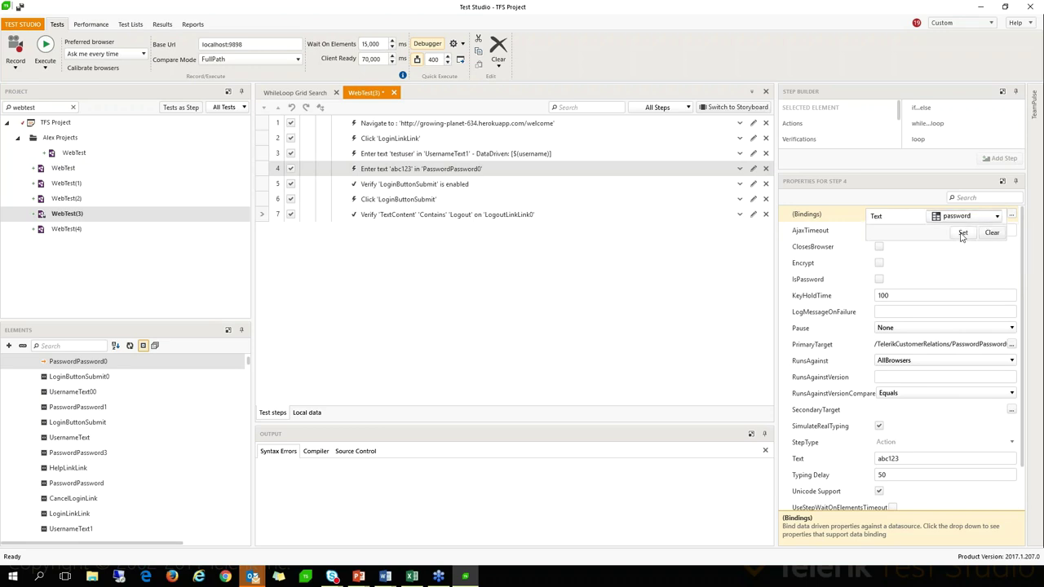
pyautogui.click(962, 233)
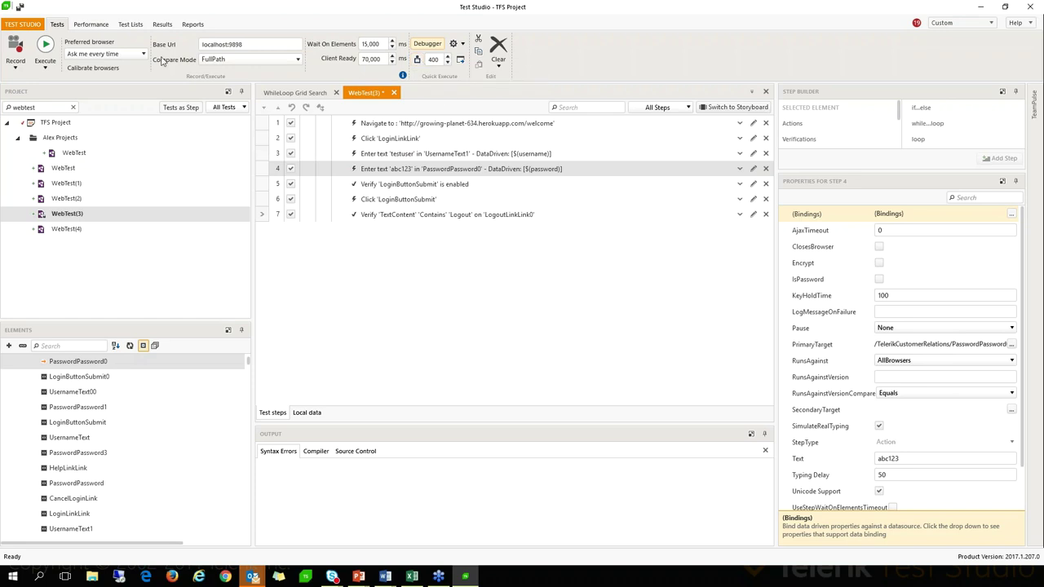
# - Execute WebTest(3), saving its changes first and choosing the last browser offered for the run
pyautogui.click(44, 43)
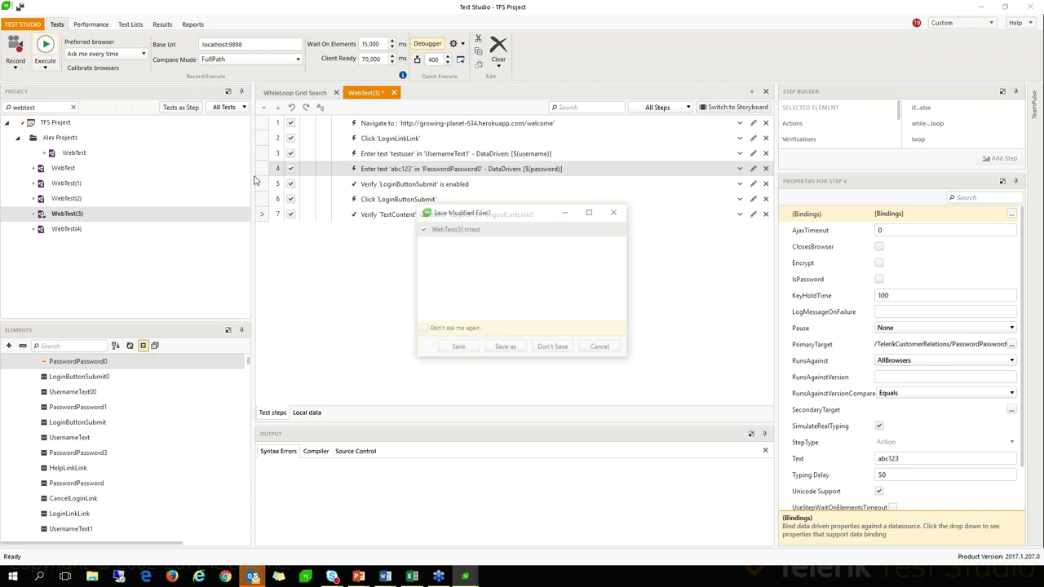
pyautogui.click(457, 348)
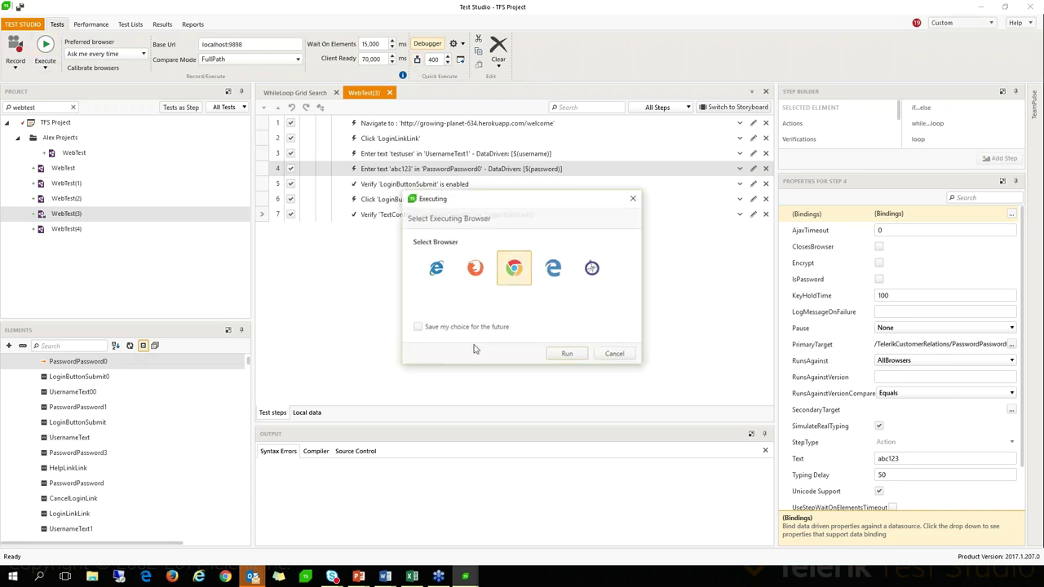
pyautogui.click(592, 268)
pyautogui.click(568, 354)
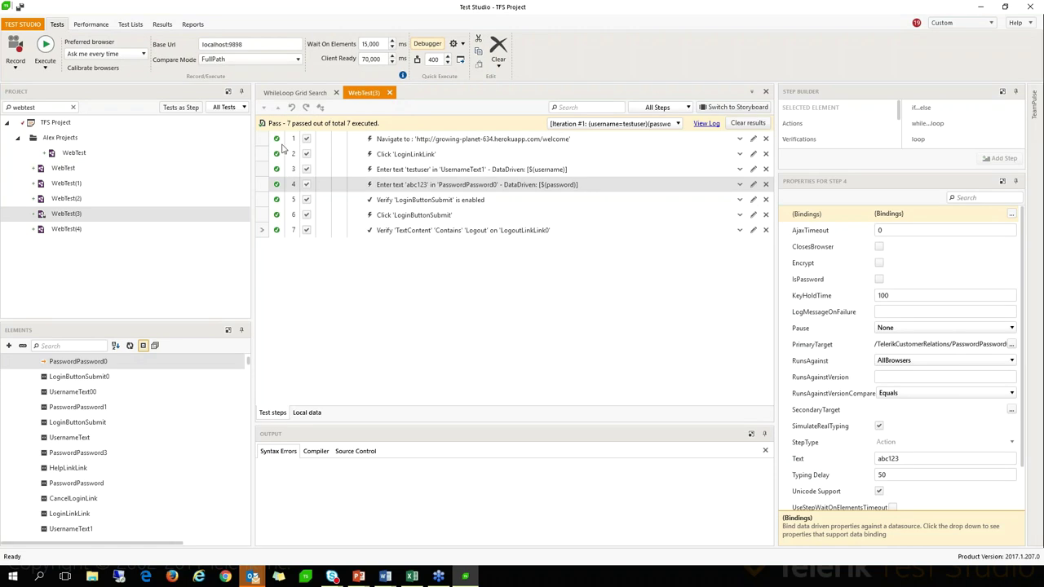
# - Review the step results of data iterations #2 and #3 in the WebTest(3) run
pyautogui.click(608, 124)
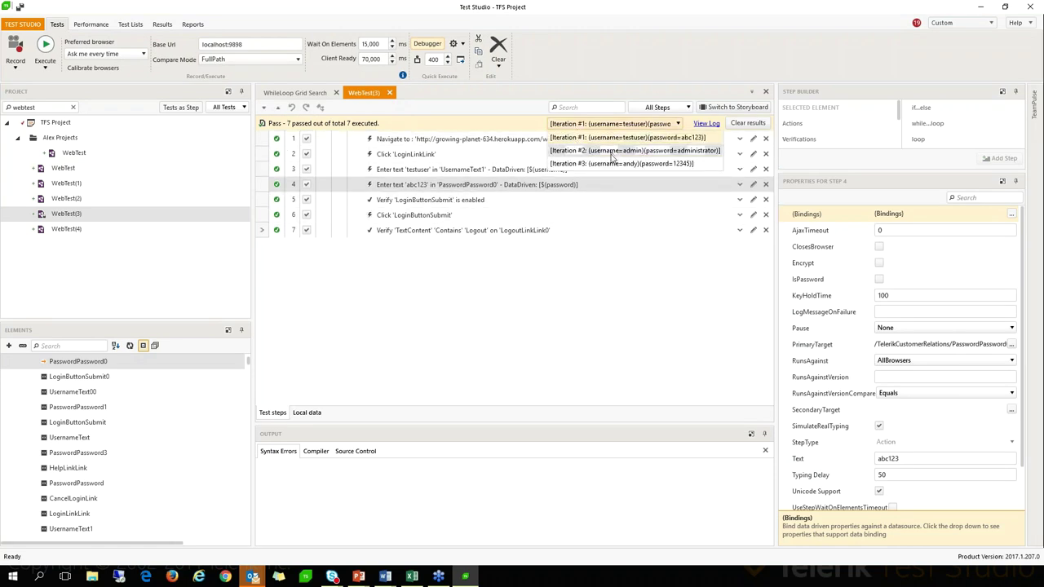
pyautogui.click(610, 151)
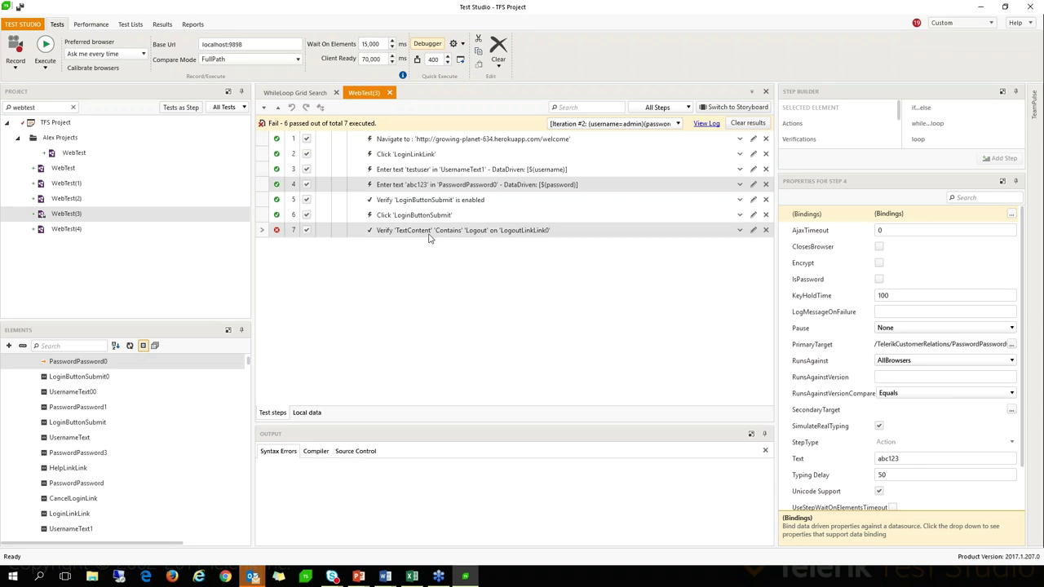
pyautogui.click(613, 124)
pyautogui.click(612, 164)
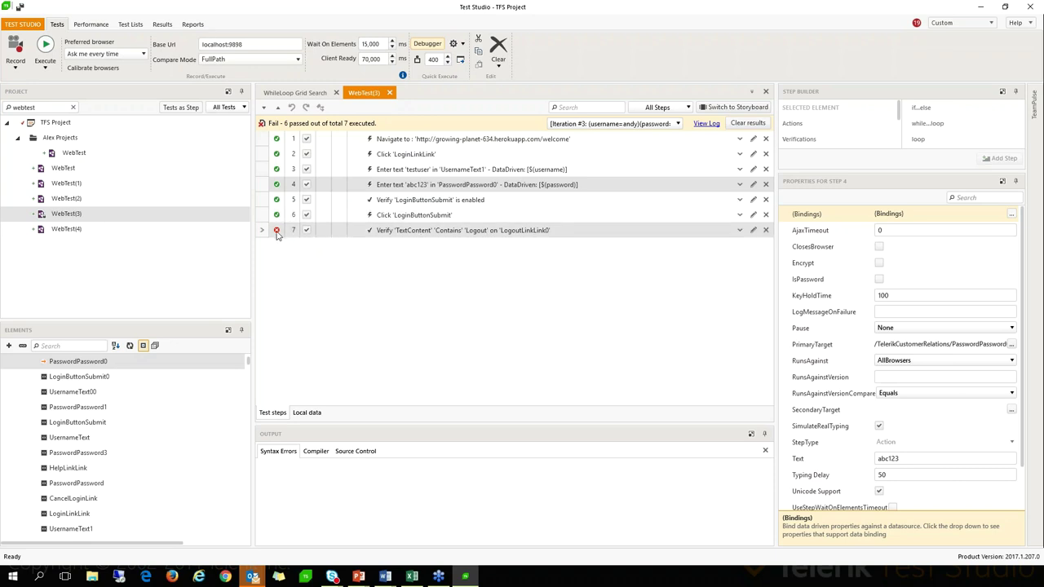
# - Examine the failure details of verification step 7 in WebTest(3), including the images of the failed and expected states
pyautogui.click(410, 232)
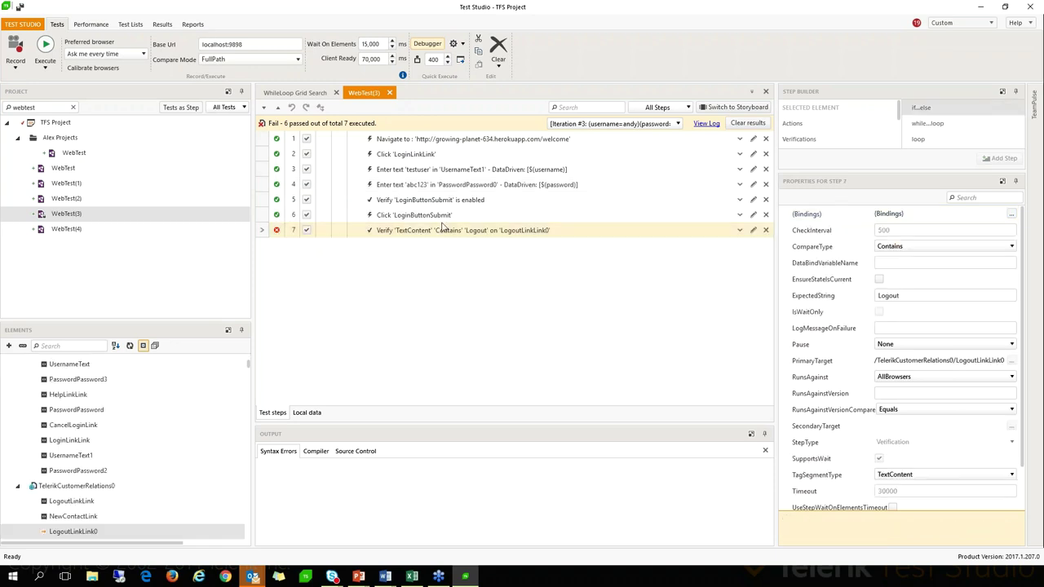
pyautogui.doubleClick(439, 219)
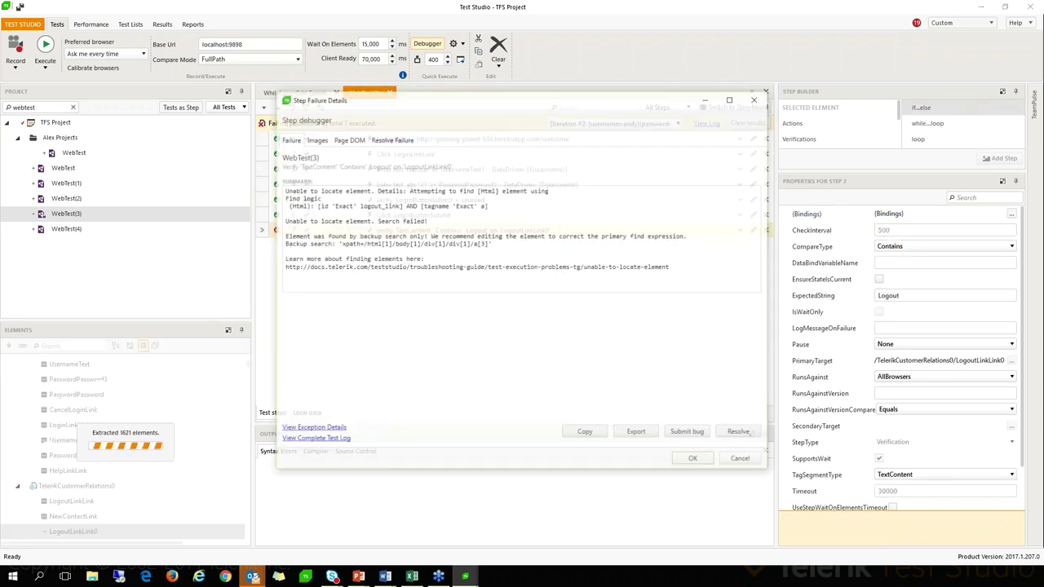
pyautogui.click(316, 139)
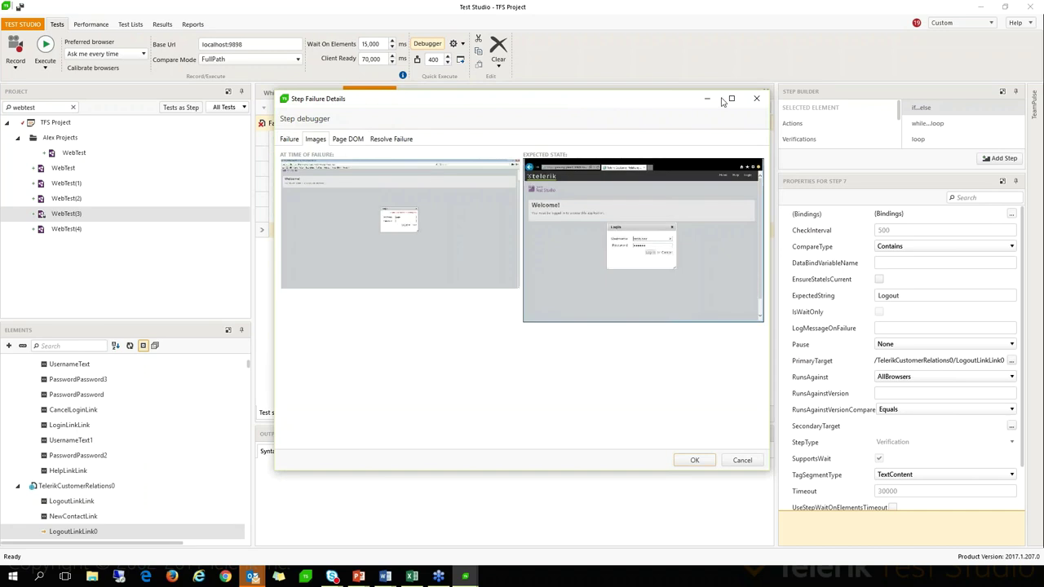
pyautogui.click(755, 99)
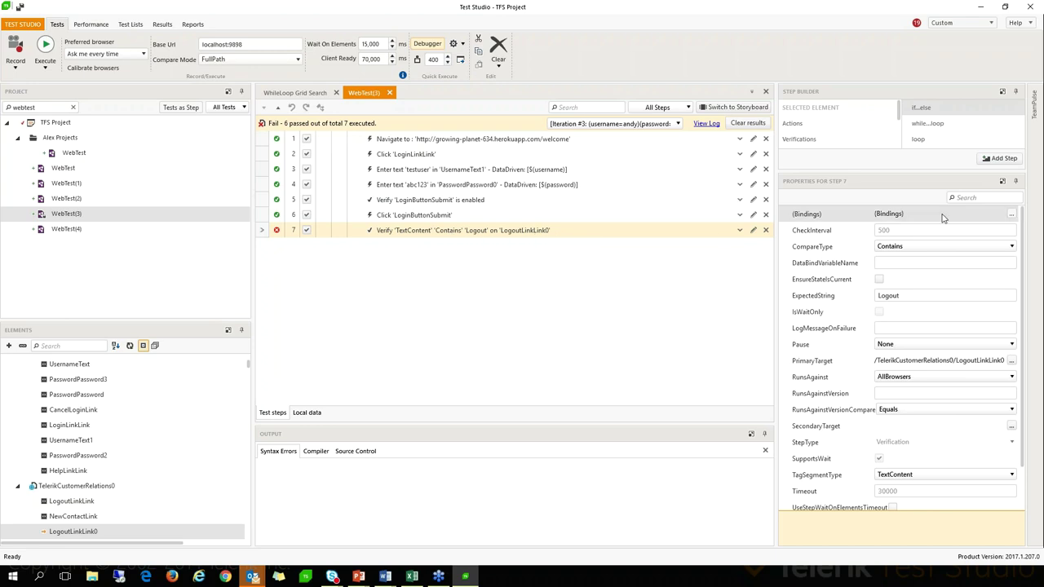
# - Bind the ExpectedString of step 7, the Logout verification, to the username data column, and clear that binding again
pyautogui.click(1012, 216)
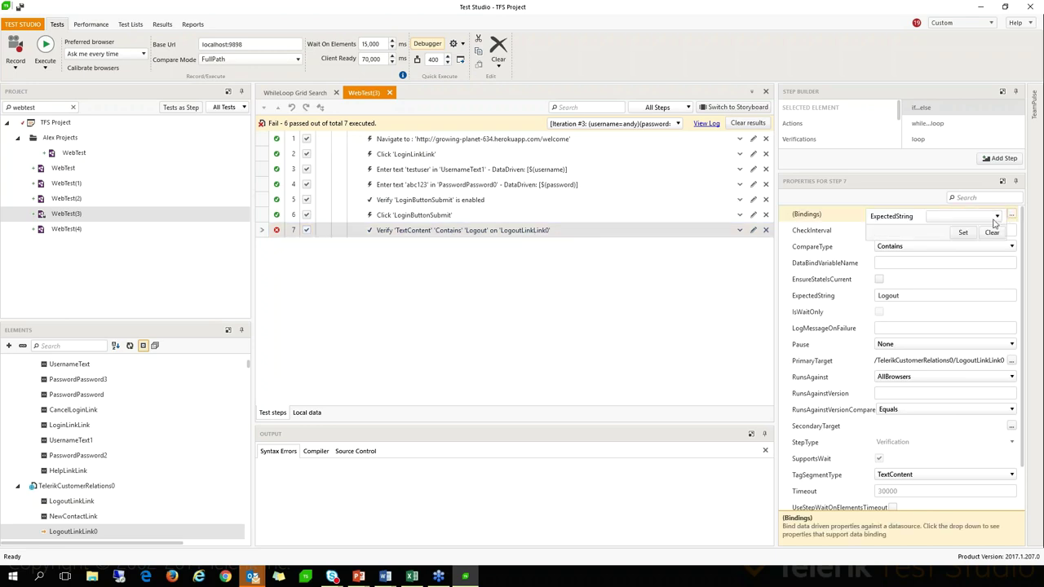
pyautogui.click(995, 218)
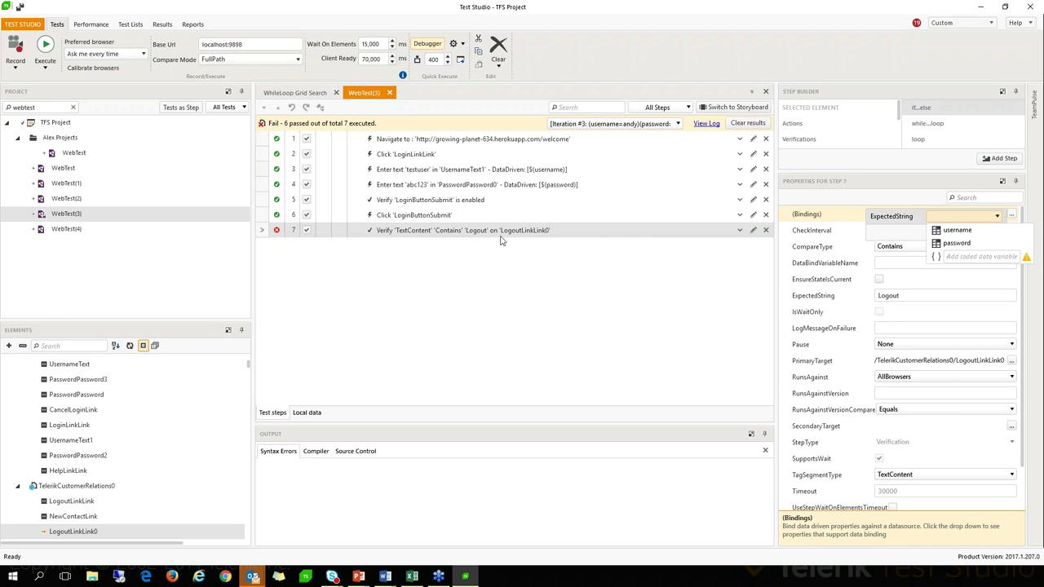
pyautogui.click(957, 230)
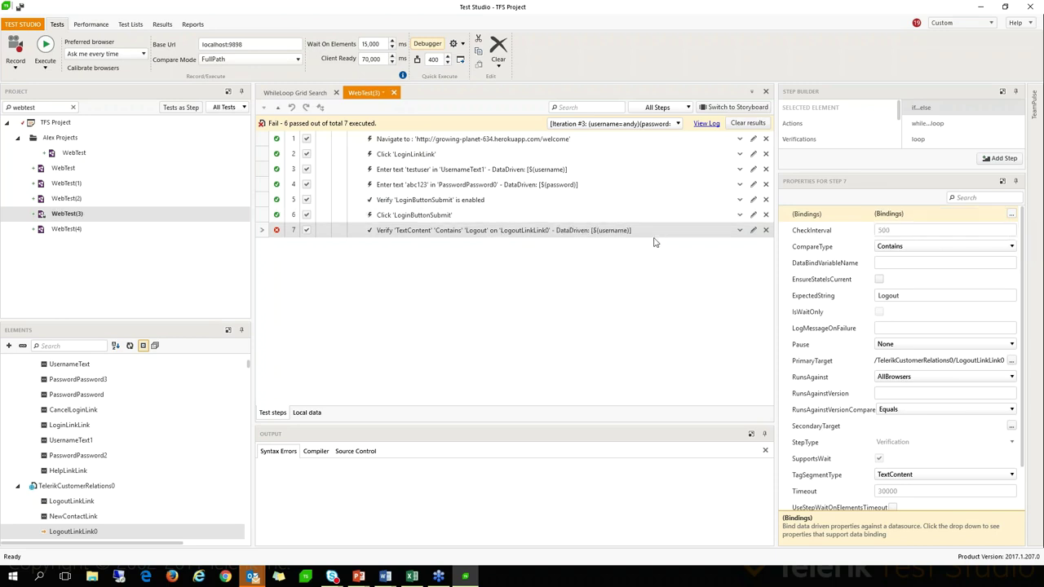
pyautogui.click(1012, 215)
pyautogui.click(992, 234)
# - Look over the data source types that can be added to the project, with WebTest(3) selected
pyautogui.click(70, 211)
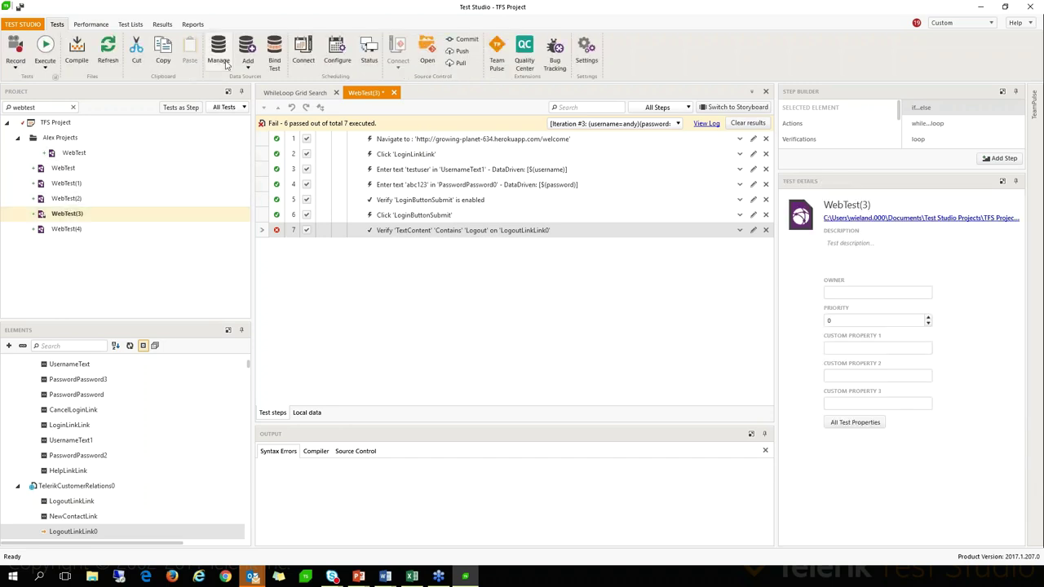
pyautogui.click(248, 66)
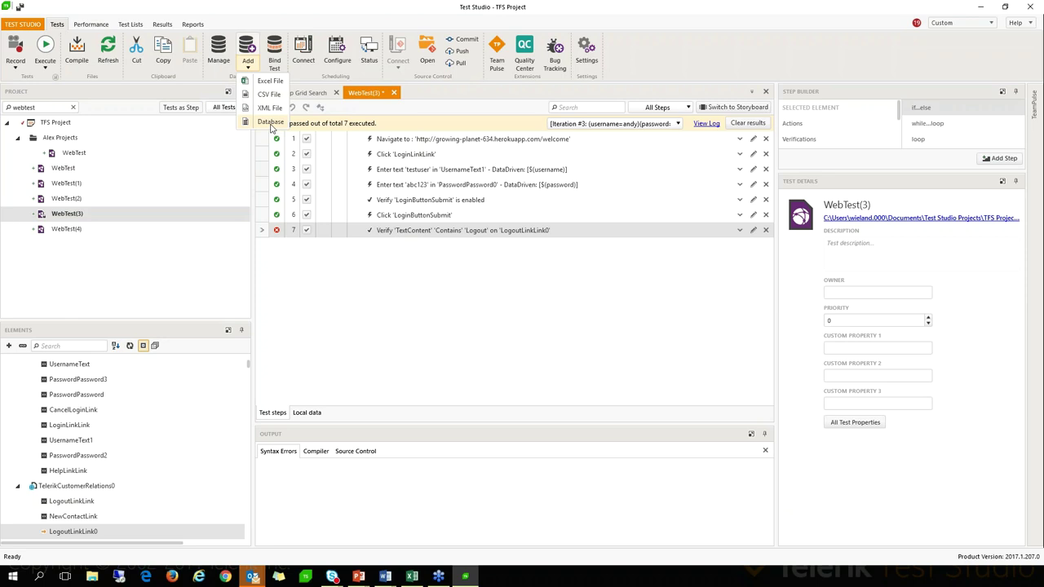
pyautogui.click(69, 216)
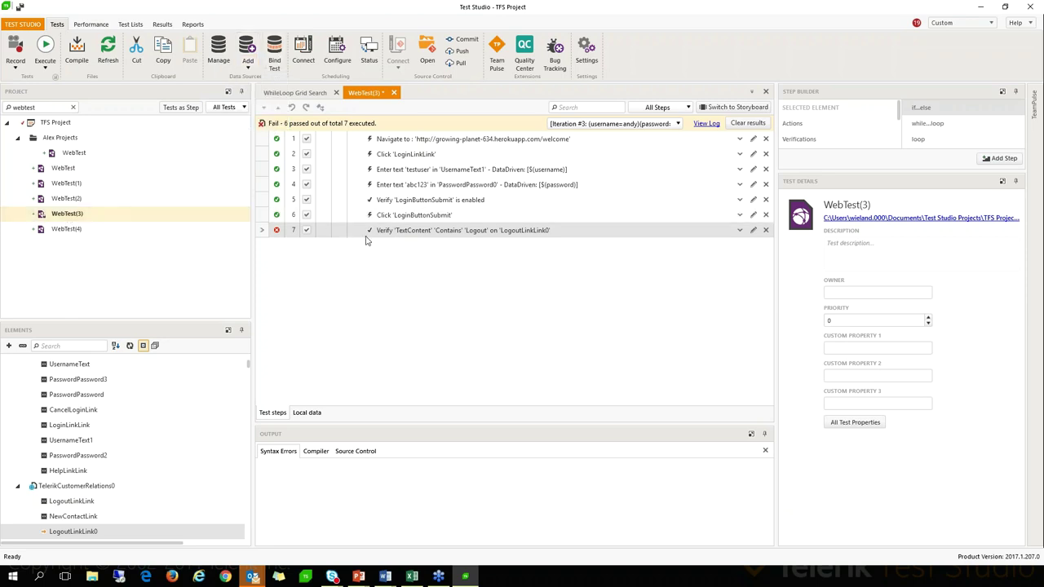
# - Try driving step 7's ExpectedString from the username column once more, and remove the binding
pyautogui.click(432, 233)
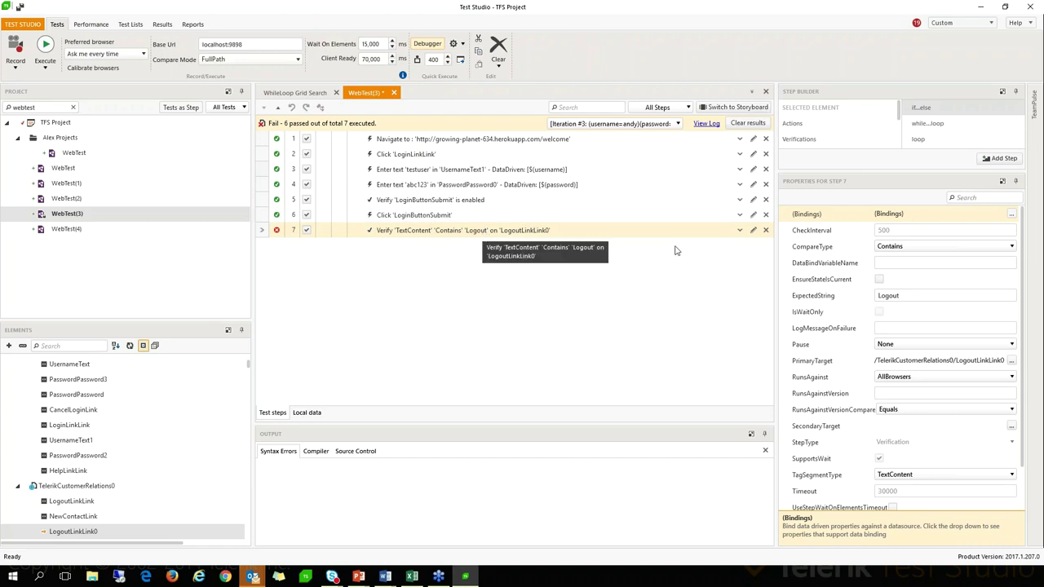
pyautogui.click(1011, 214)
pyautogui.click(996, 216)
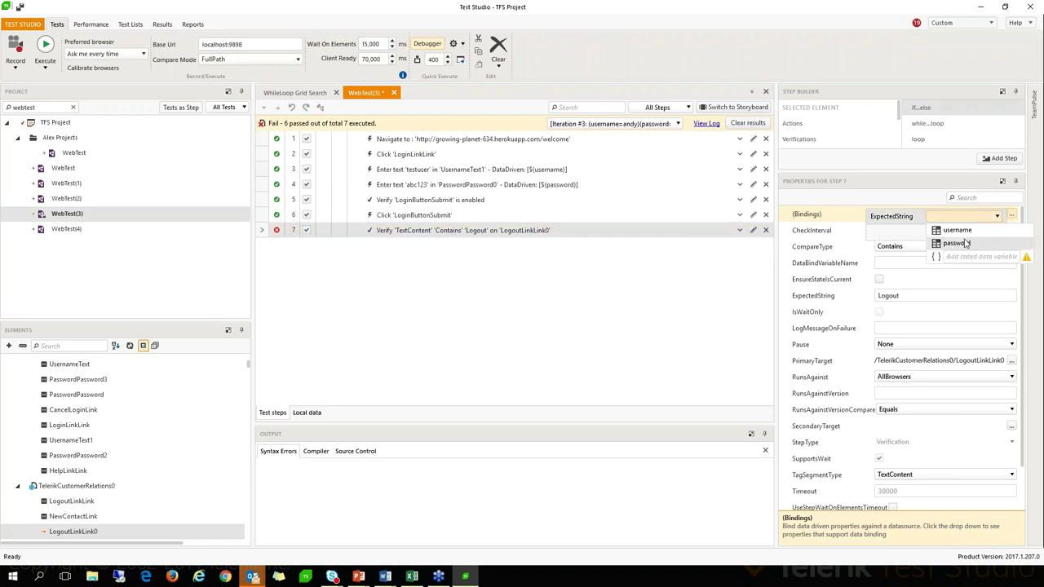
pyautogui.click(955, 230)
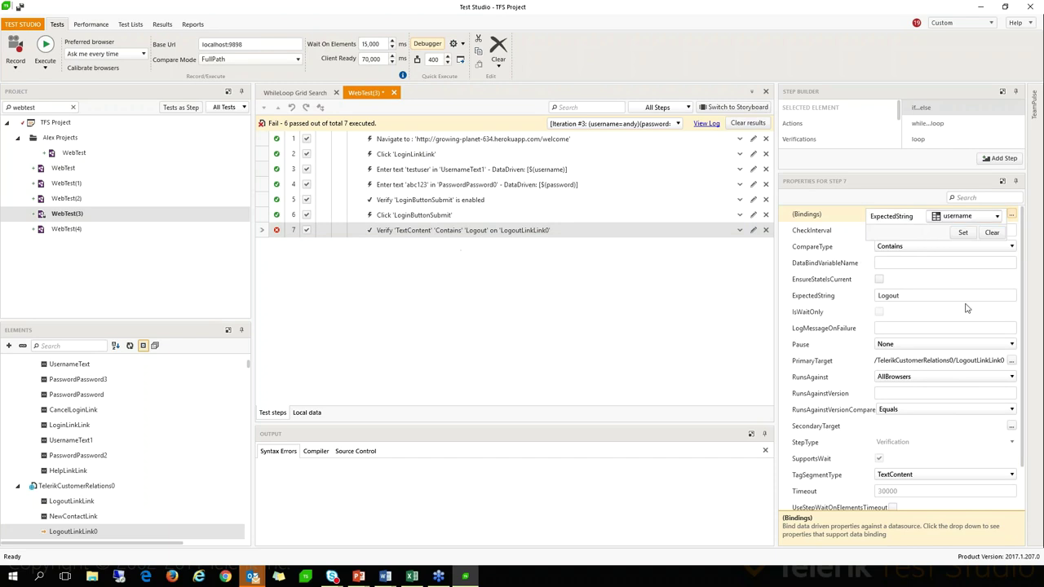
pyautogui.click(966, 232)
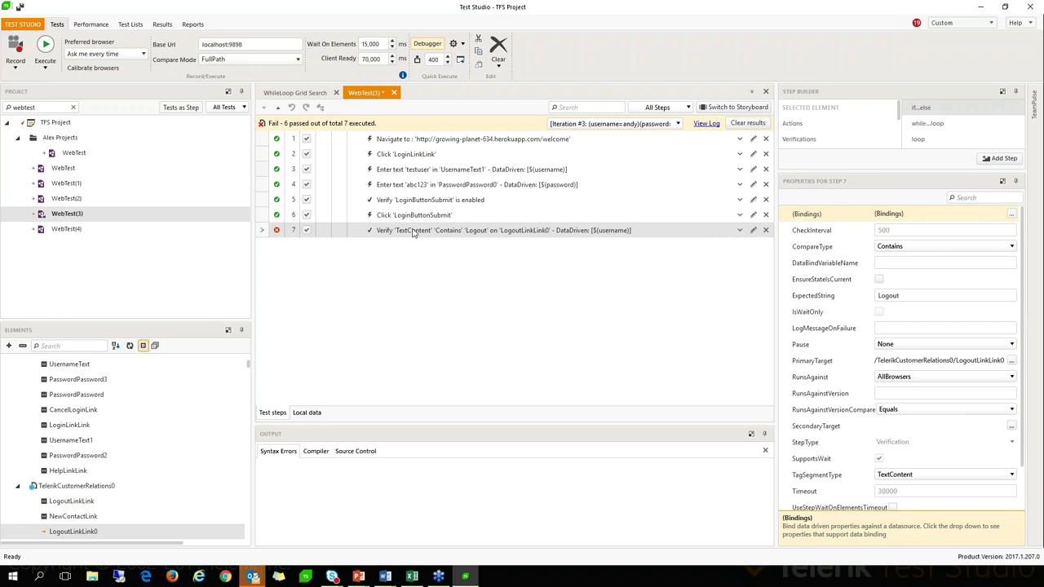
pyautogui.click(1011, 213)
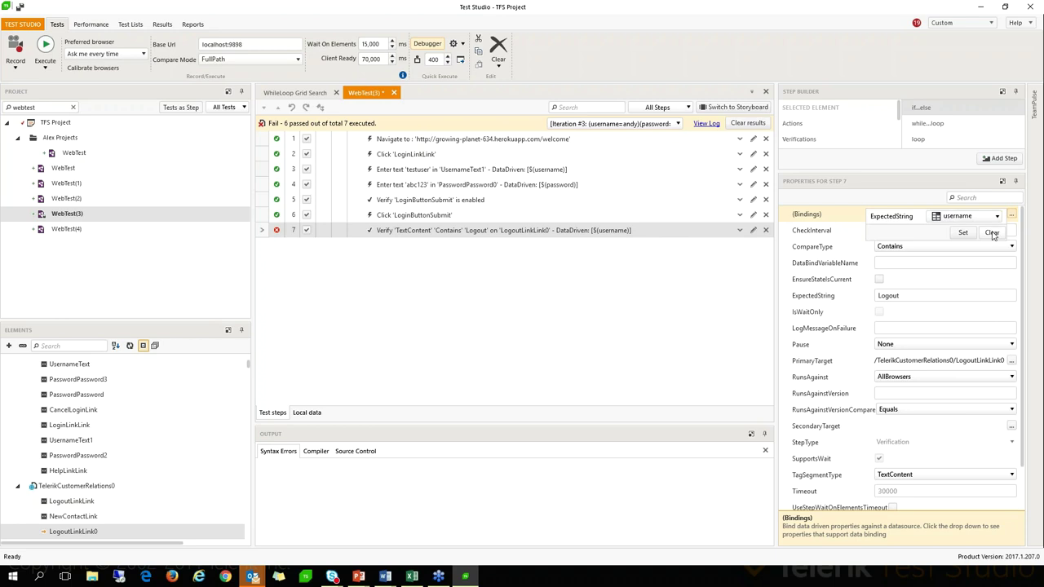
pyautogui.click(997, 234)
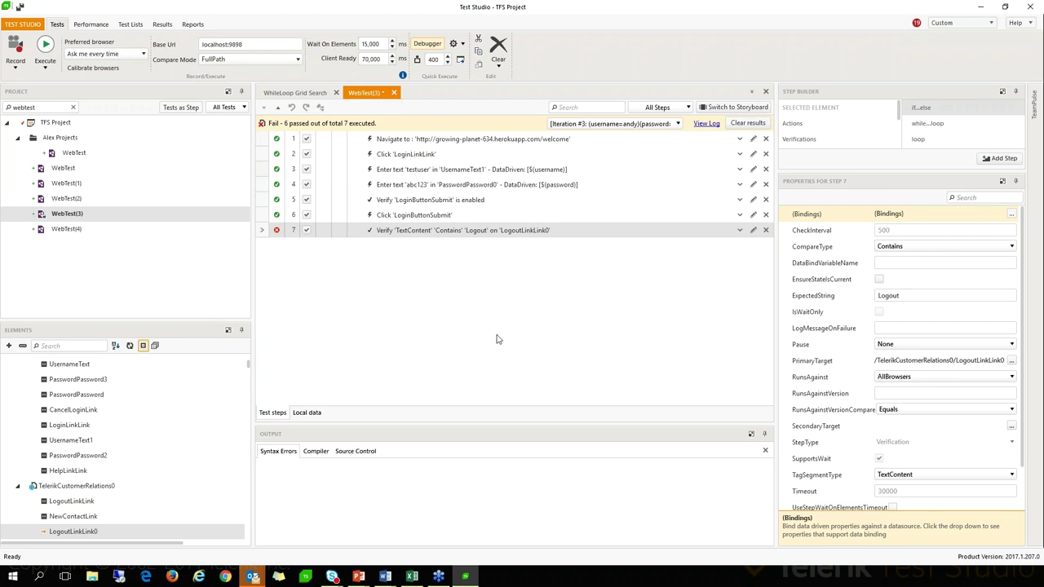
# - Examine which properties of step 1, the navigation step, can be bound to data and which columns are offered for UseDecodedUrl
pyautogui.click(504, 161)
pyautogui.click(498, 144)
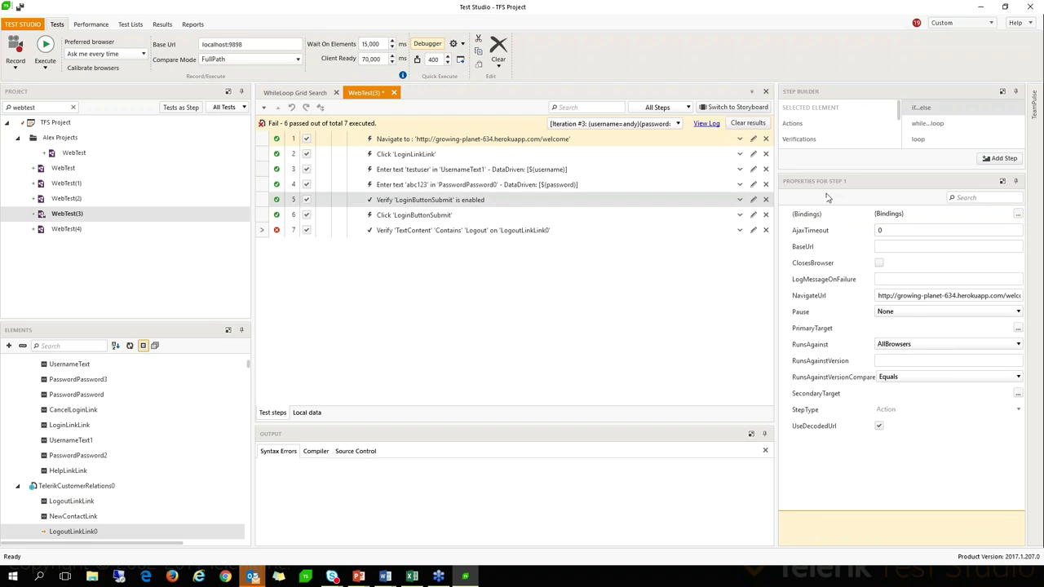
pyautogui.click(1019, 215)
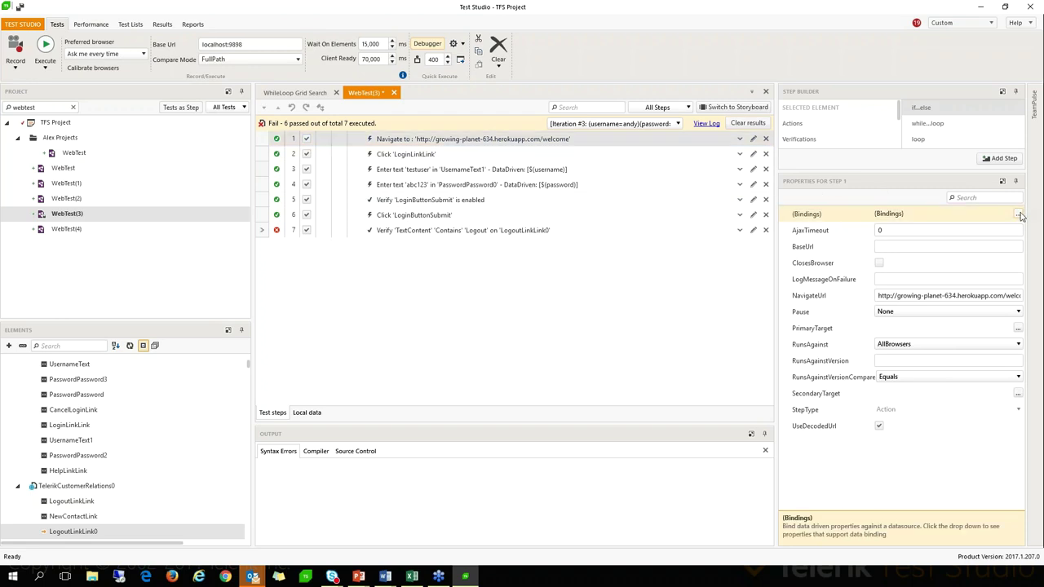
pyautogui.click(1019, 214)
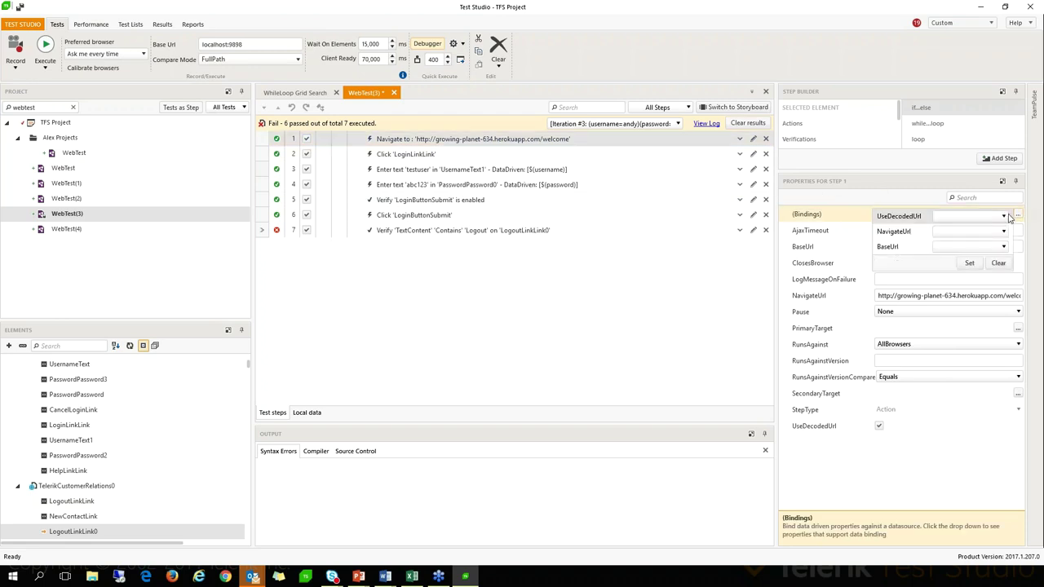
pyautogui.click(1003, 216)
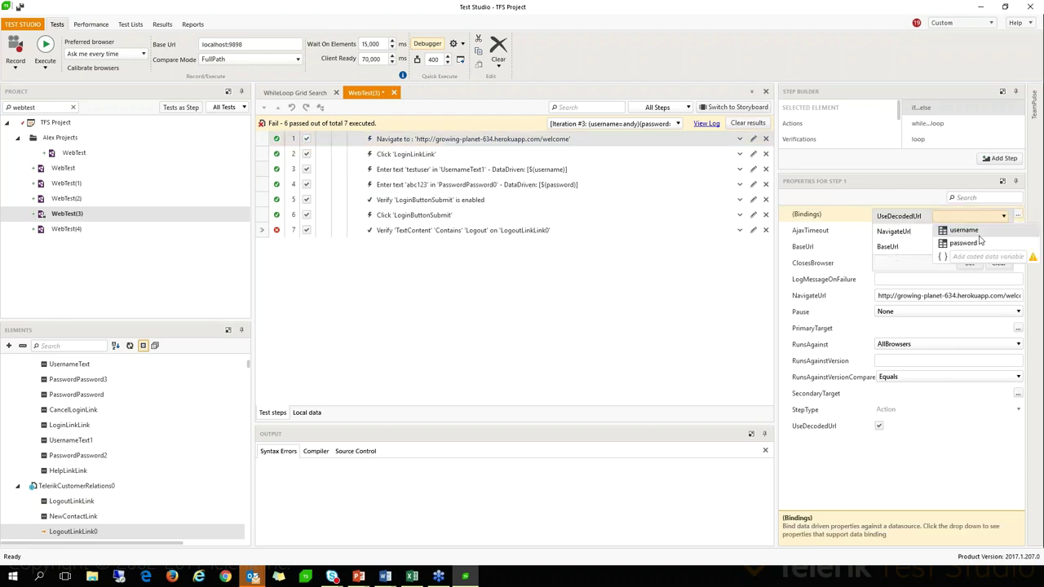
pyautogui.click(1002, 218)
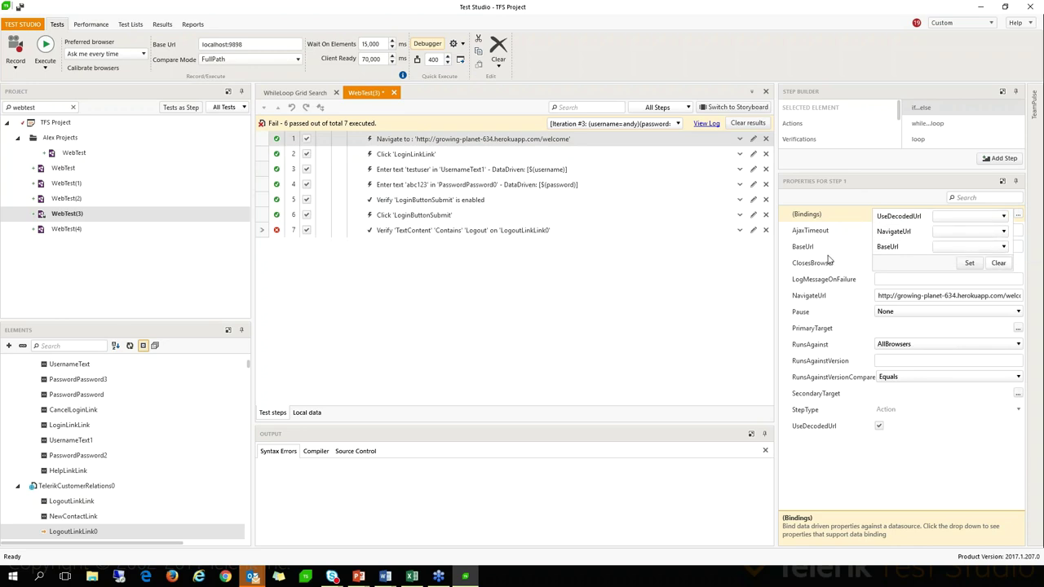
pyautogui.click(652, 266)
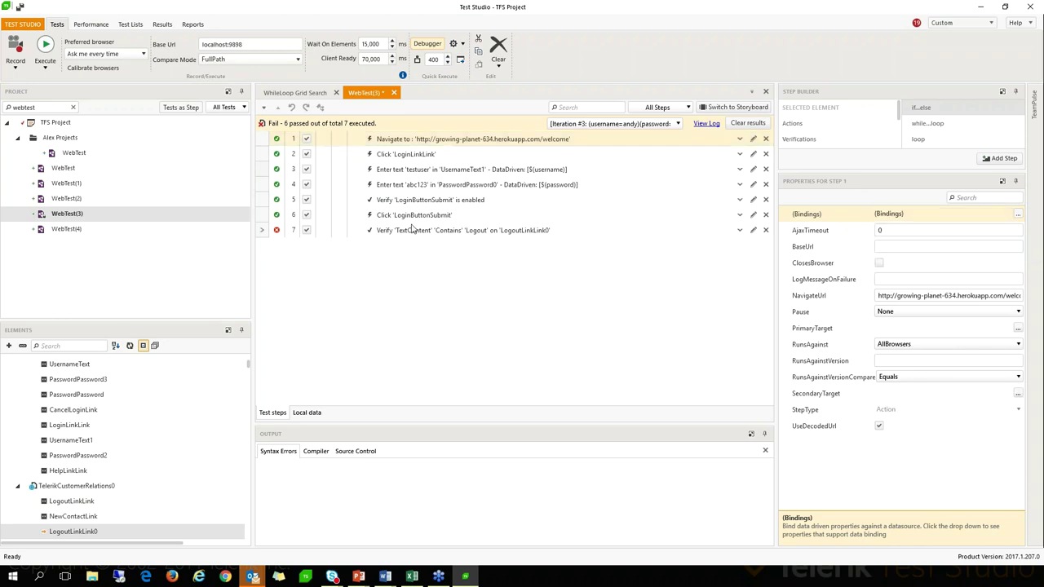
# - Preview the Sheet1$, Sheet2$ and 'Quantum Language$' tables of the Sample Test and Data Excel source available for binding WebTest(3)
pyautogui.click(92, 214)
pyautogui.click(274, 53)
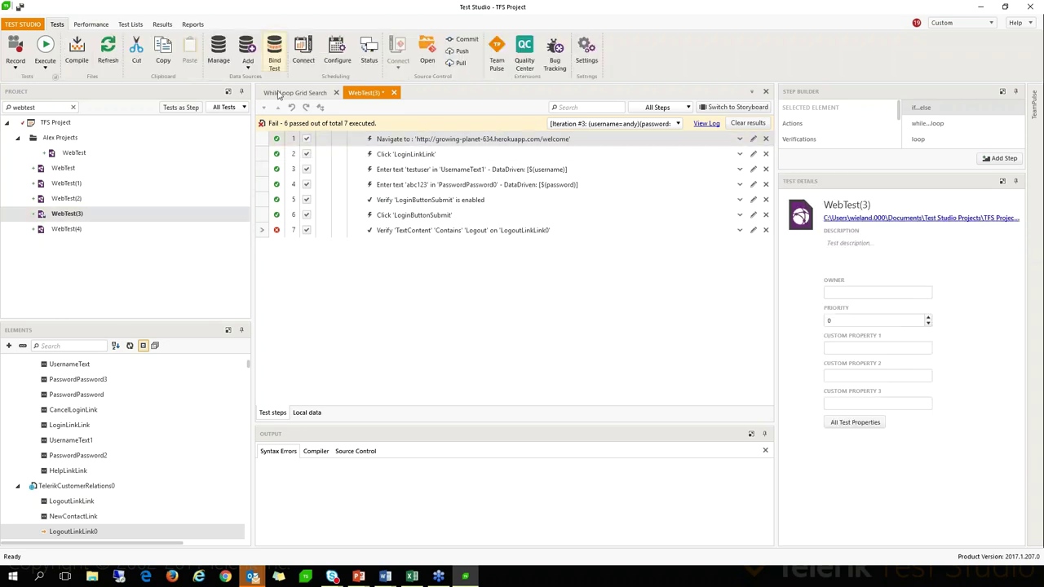
pyautogui.click(483, 216)
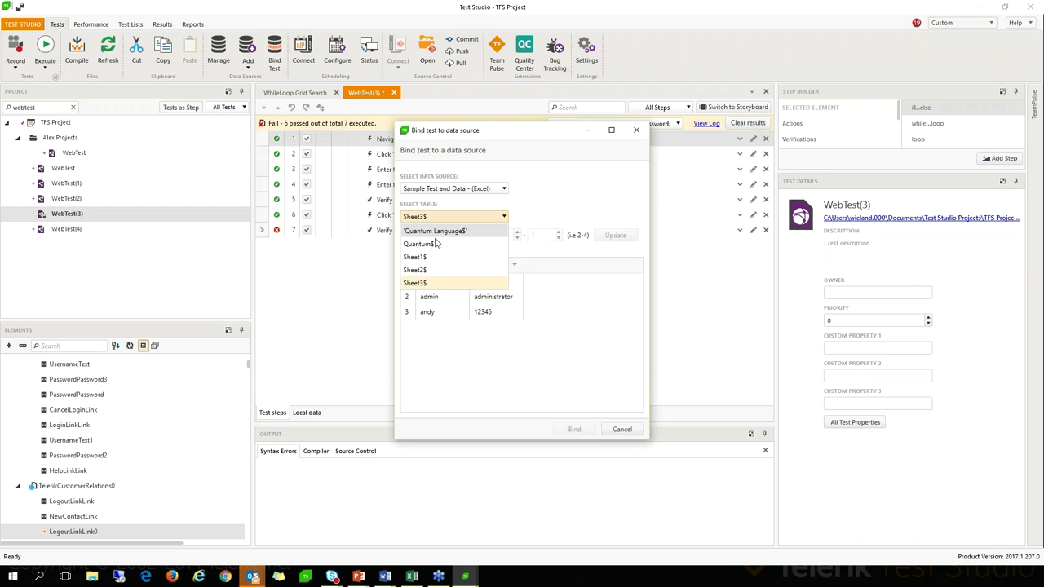
pyautogui.click(420, 259)
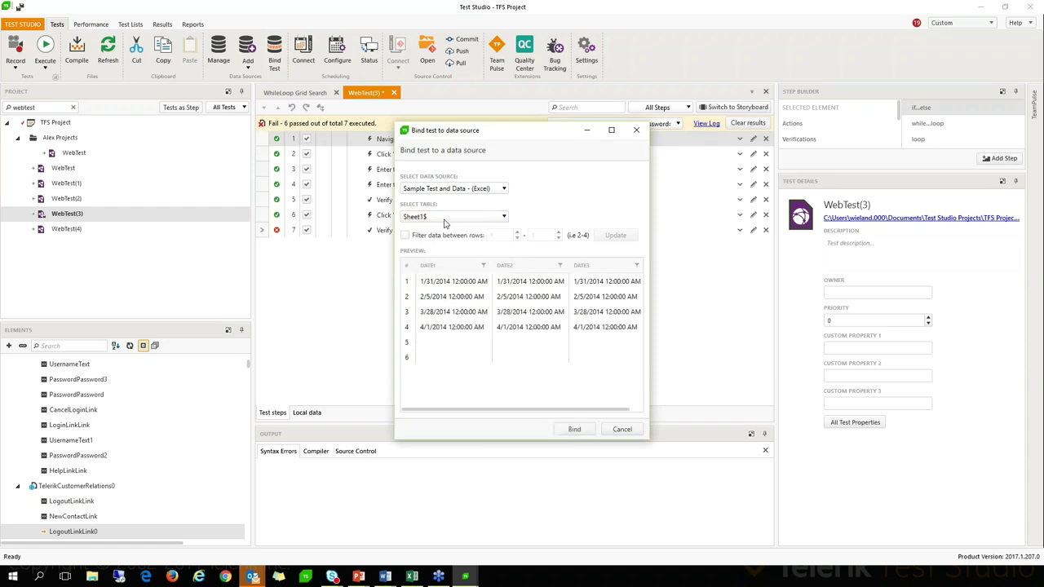
pyautogui.click(447, 217)
pyautogui.click(420, 274)
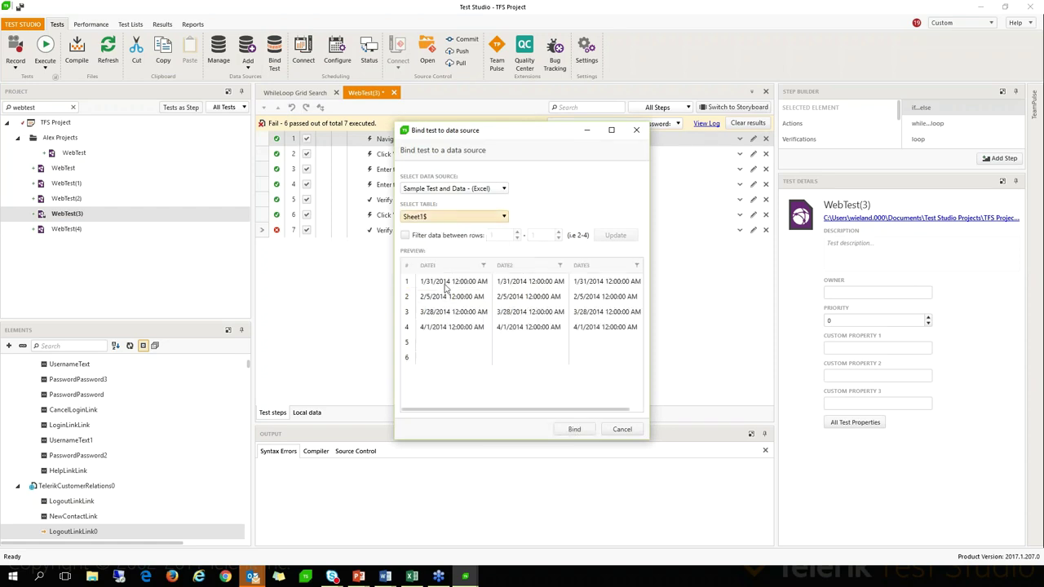
pyautogui.click(451, 216)
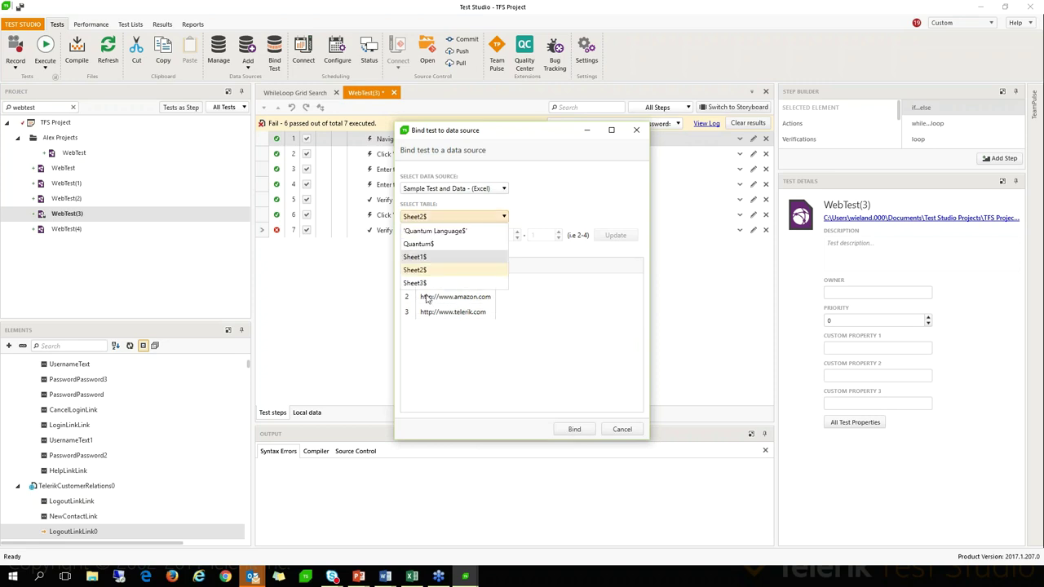
pyautogui.click(437, 232)
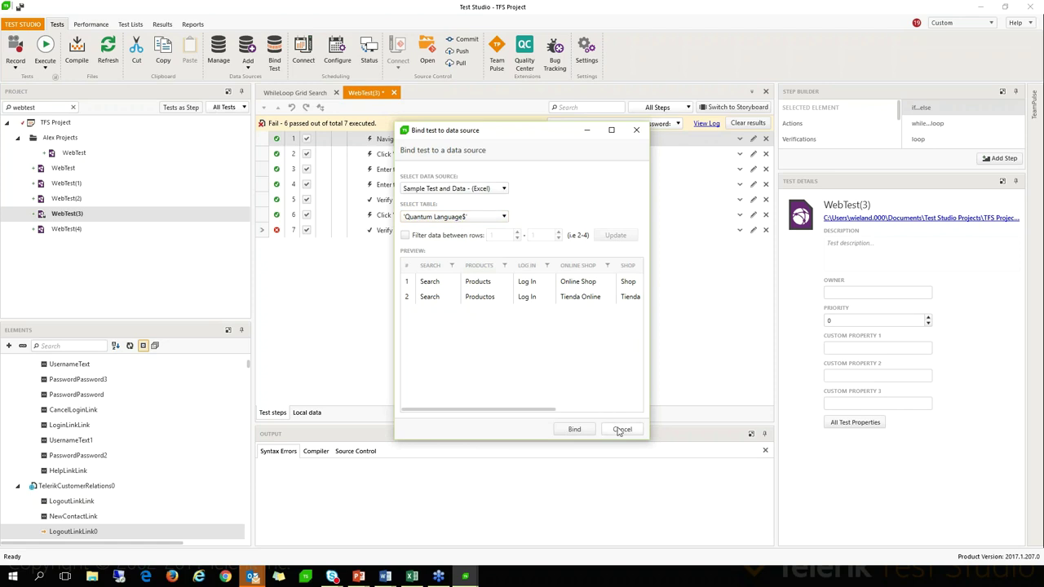
pyautogui.click(574, 425)
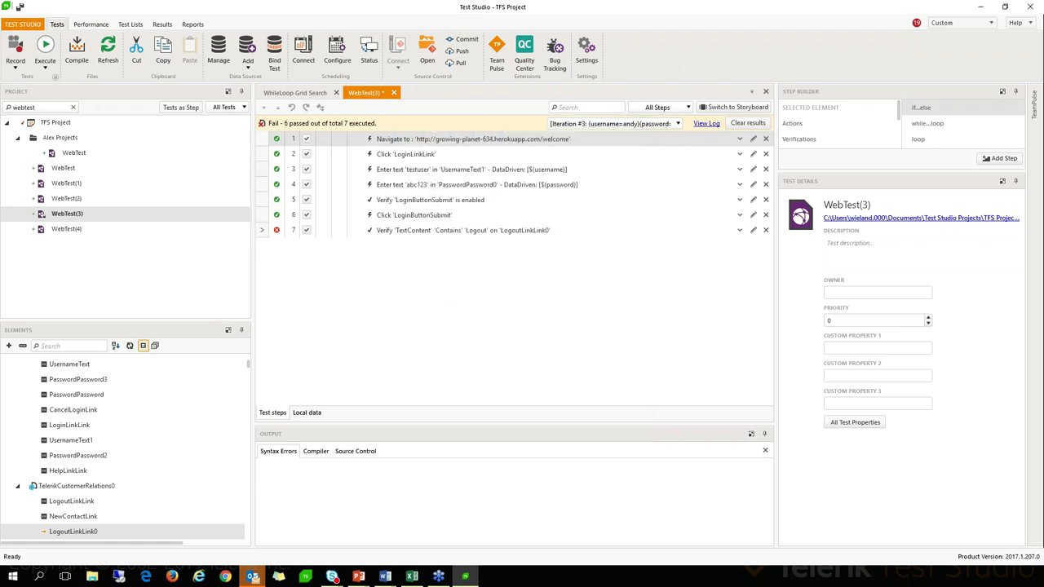
pyautogui.doubleClick(33, 107)
pyautogui.write('quan')
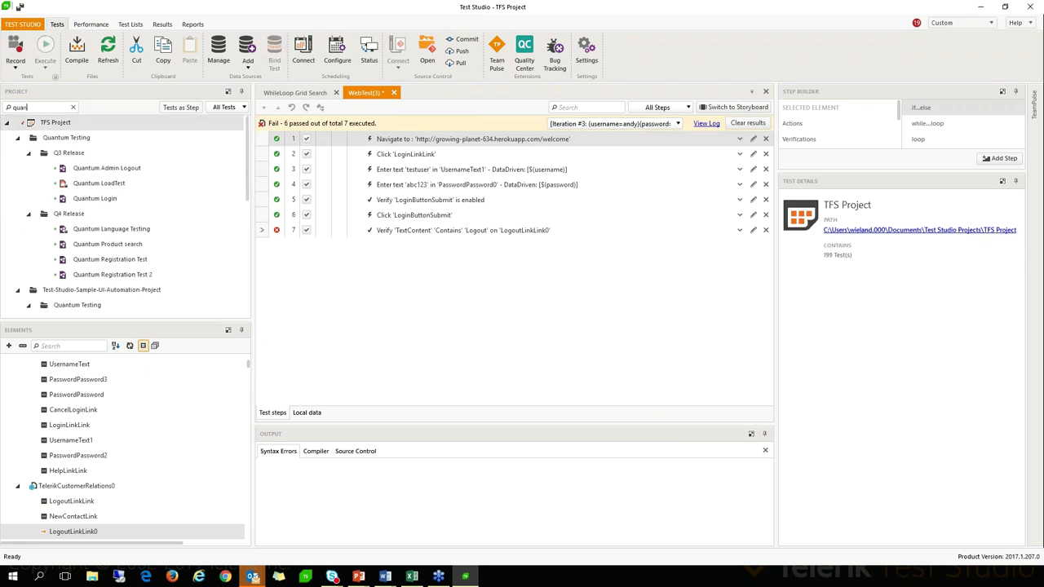
pyautogui.press('BackSpace')
pyautogui.press('BackSpace')
pyautogui.press('BackSpace')
pyautogui.press('BackSpace')
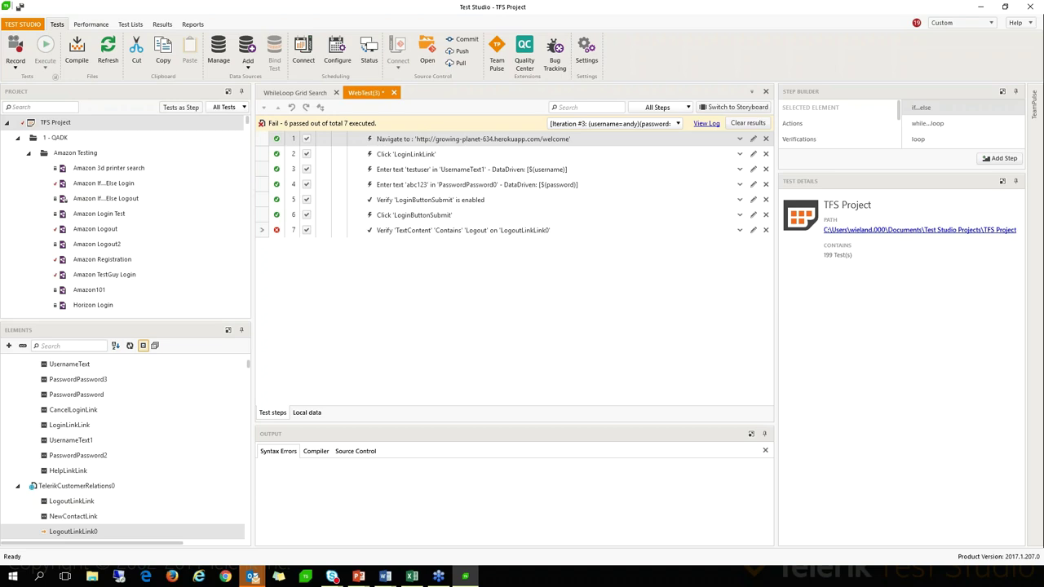
# - Search the project's tests for "language" and open the Language Test Data Driven Find Logic test in the 1 - QADK folder
pyautogui.write('la')
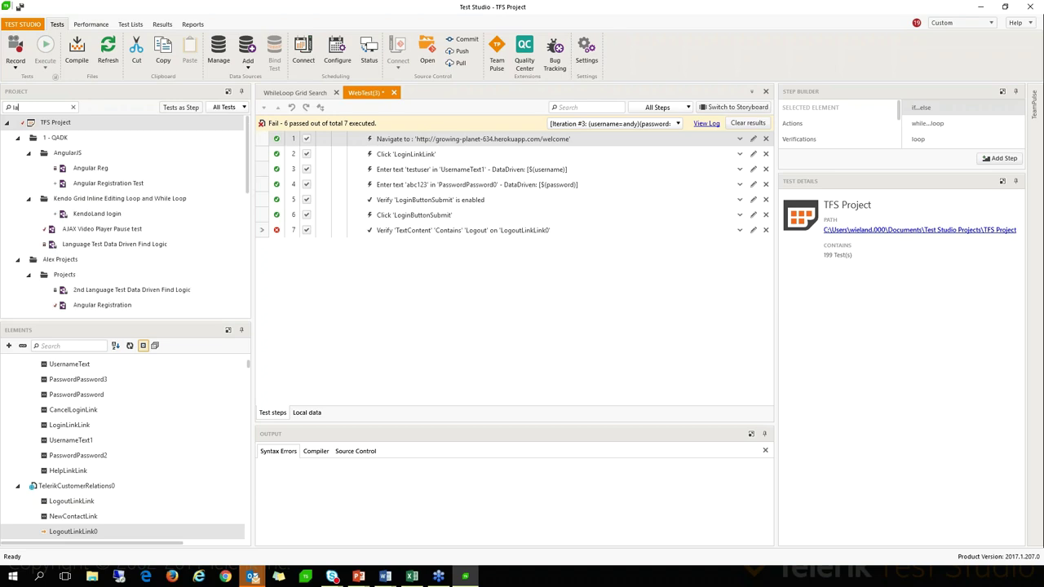
pyautogui.write('ngua')
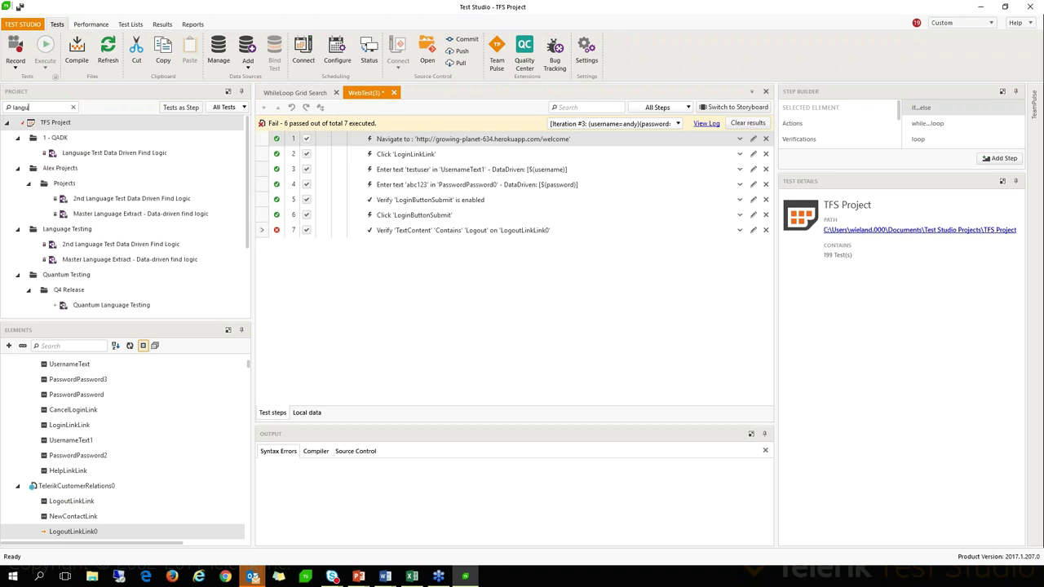
pyautogui.write('ge')
pyautogui.click(118, 153)
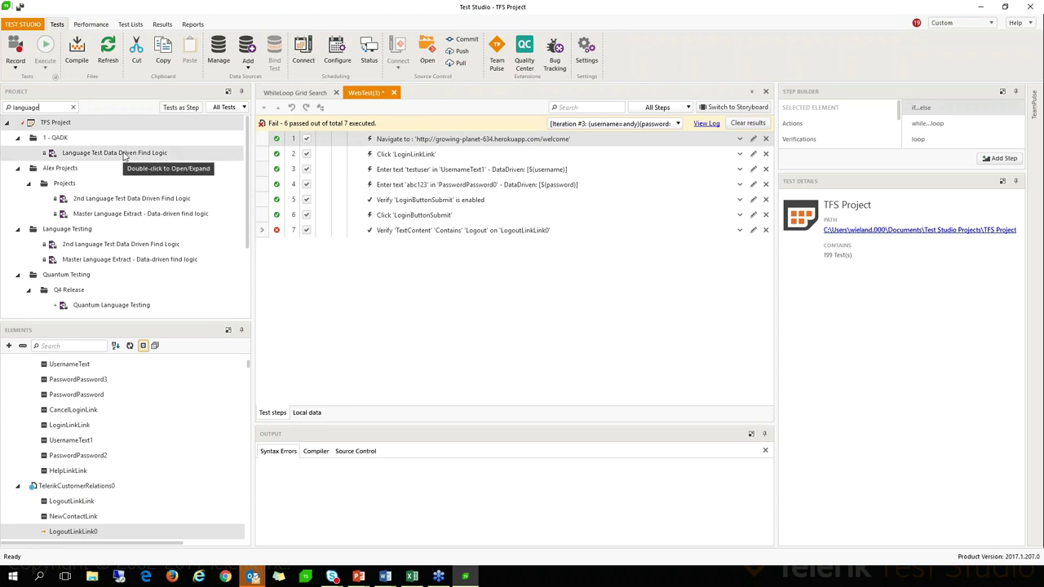
pyautogui.click(124, 158)
pyautogui.doubleClick(124, 154)
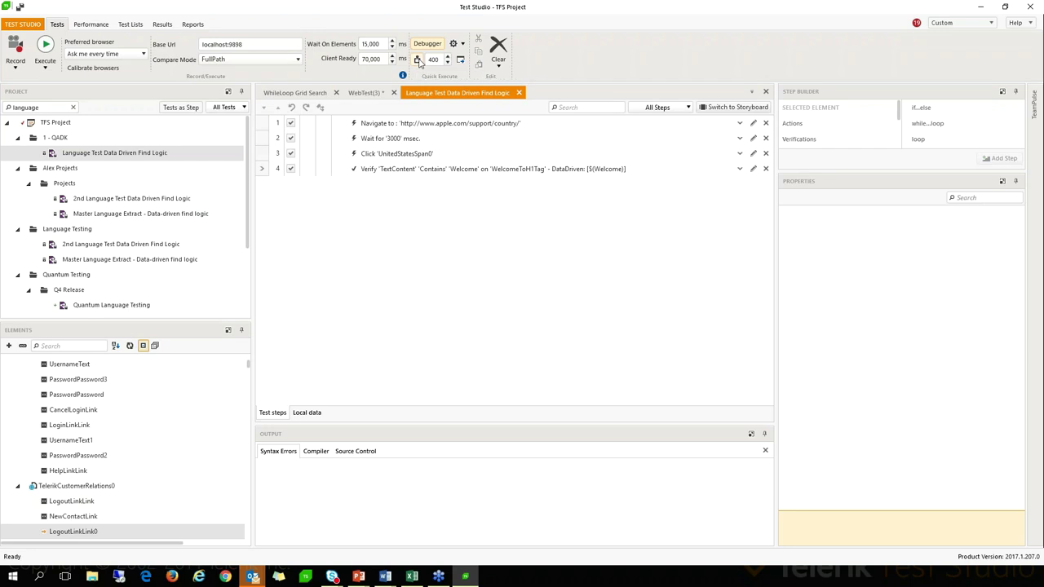
# - Execute the Language Test Data Driven Find Logic test in Firefox
pyautogui.click(45, 44)
pyautogui.click(459, 349)
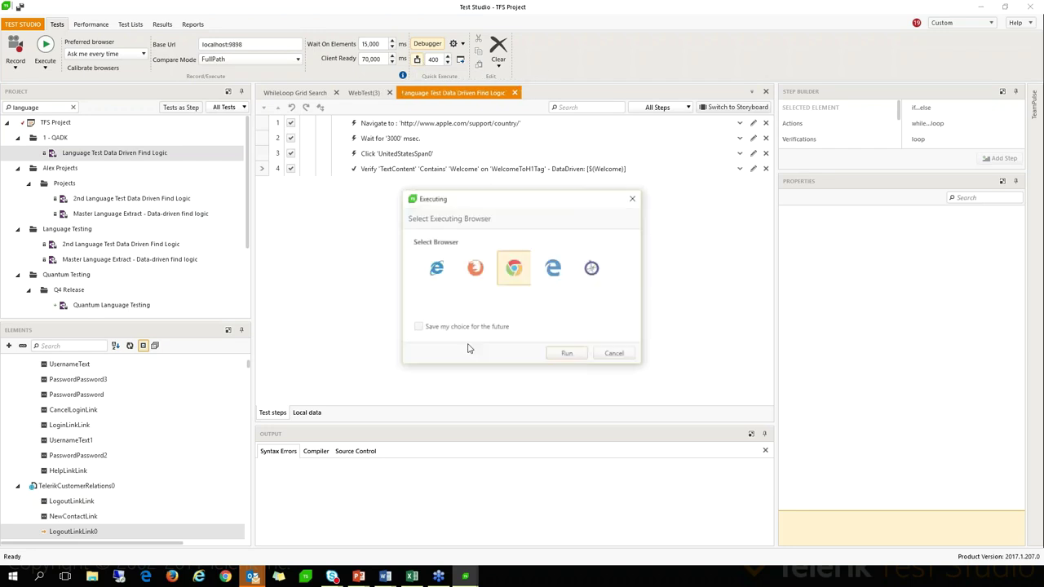
pyautogui.click(475, 270)
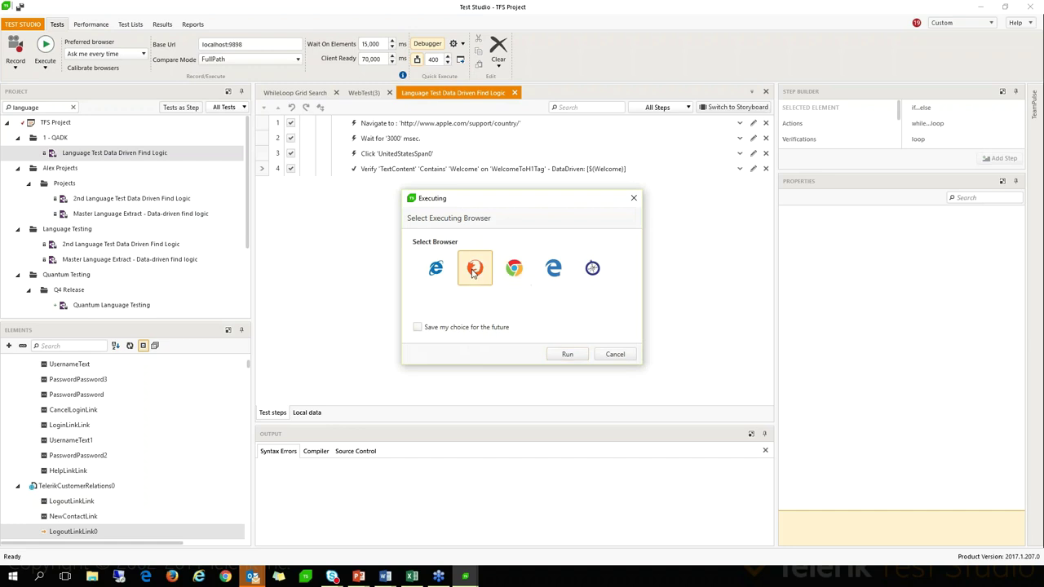
pyautogui.click(567, 355)
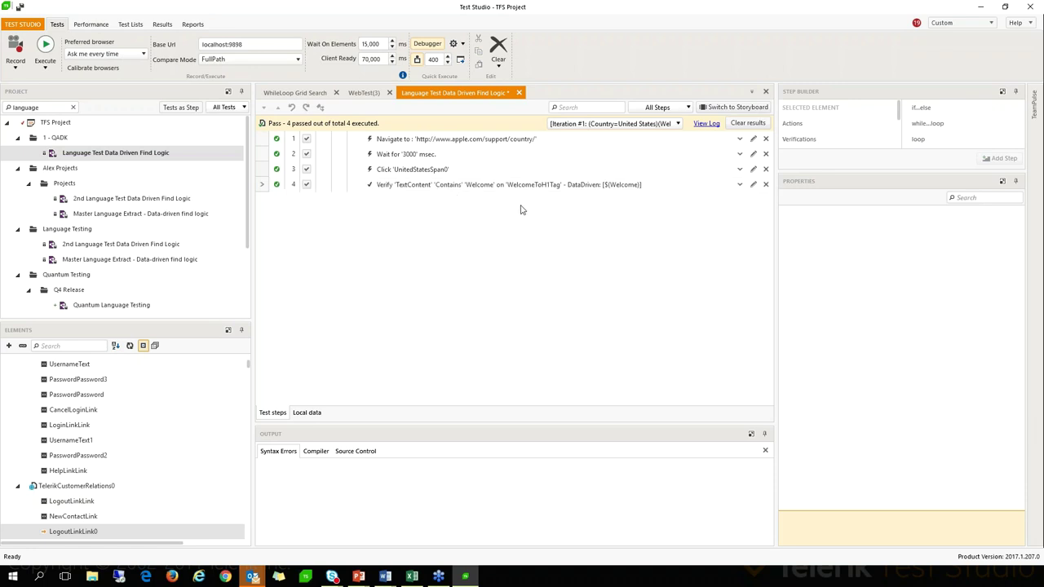
# - Examine verification step 4, click step 3 and the test's local data table with its Country and Welcome columns
pyautogui.click(590, 193)
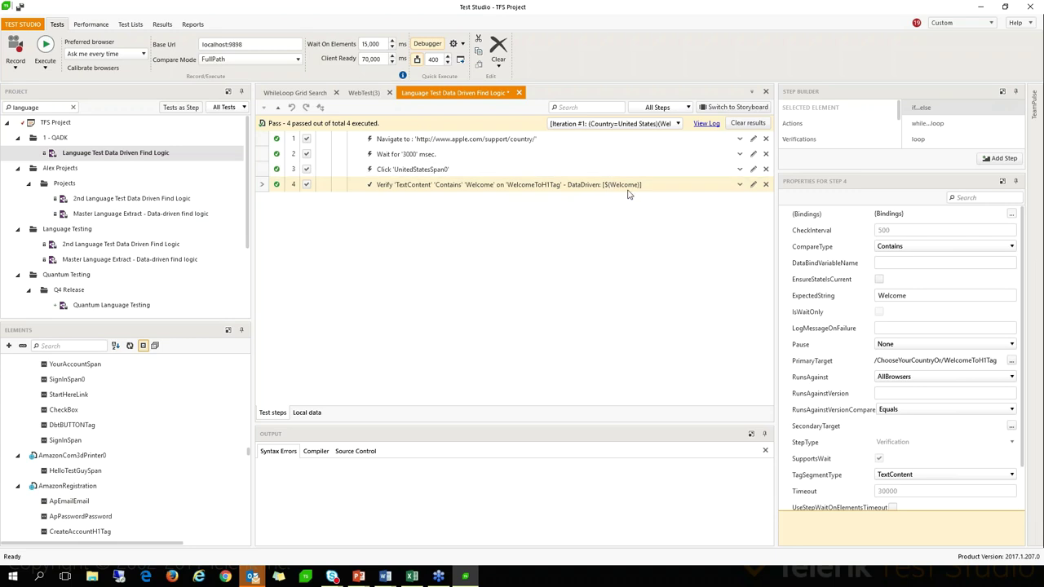
pyautogui.click(394, 169)
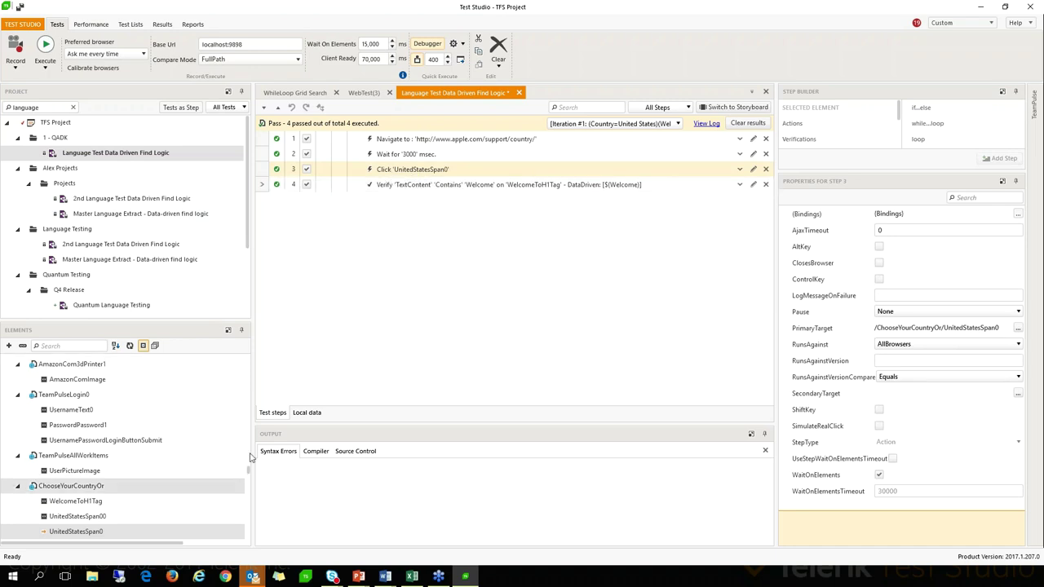
pyautogui.click(307, 412)
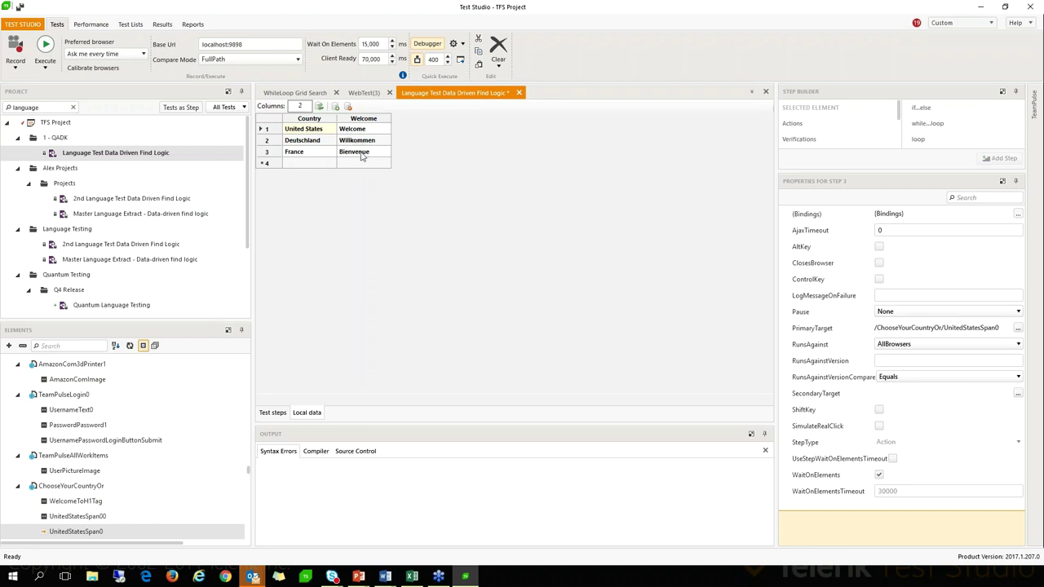
pyautogui.doubleClick(300, 104)
pyautogui.rightClick(331, 122)
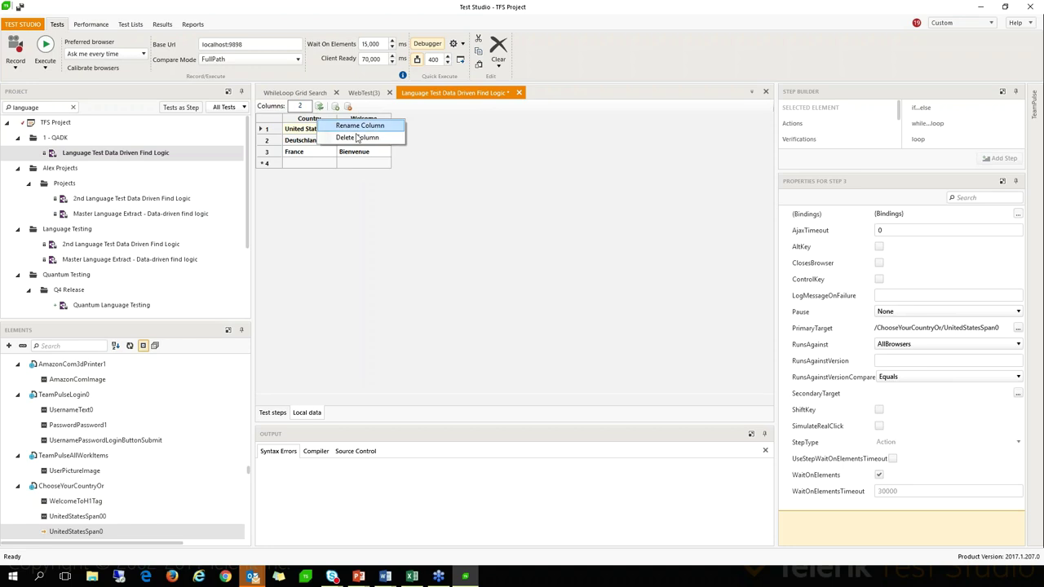
pyautogui.click(317, 191)
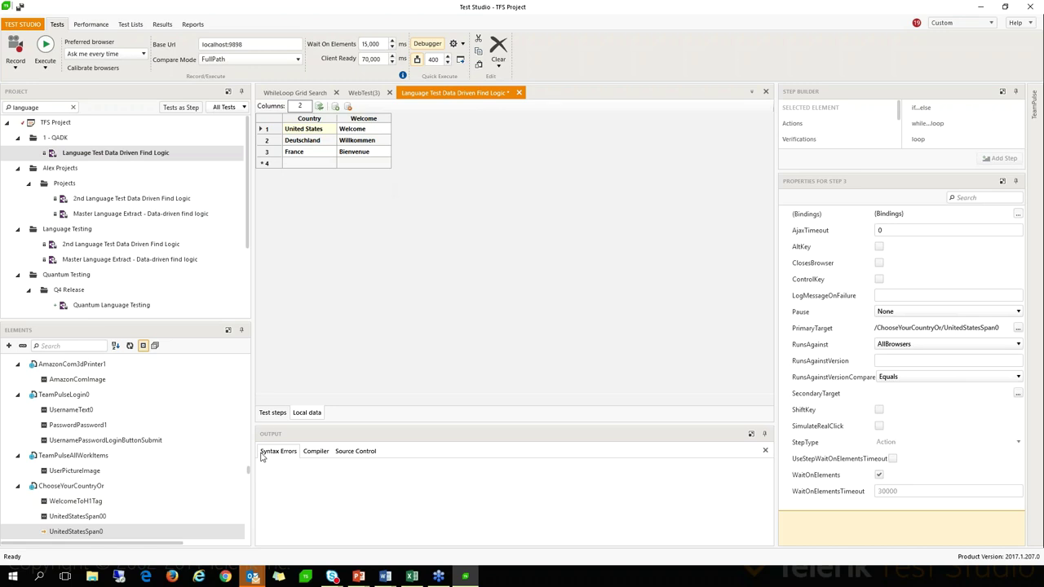
pyautogui.click(272, 413)
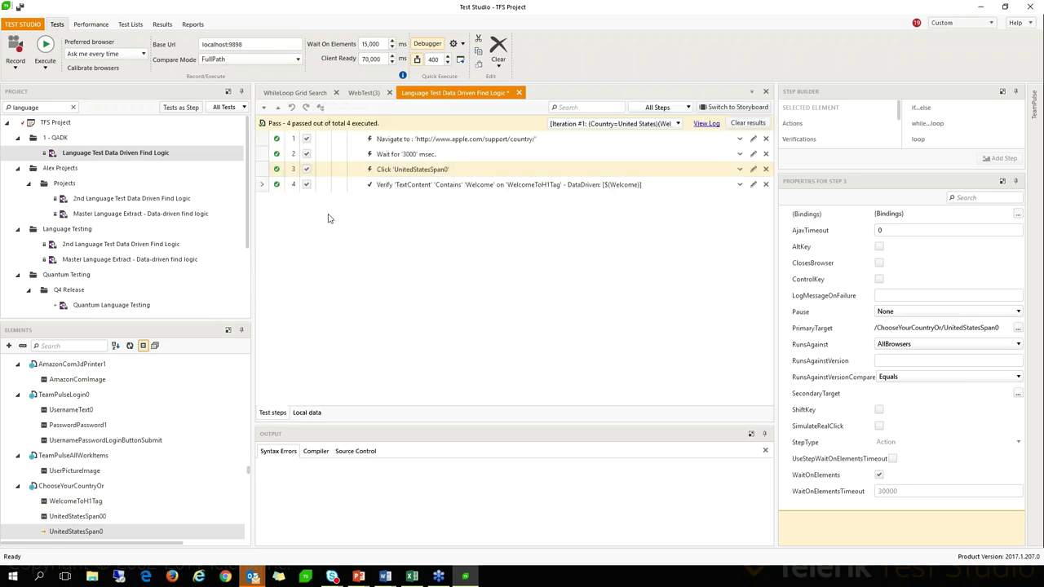
# - Inspect the find settings of step 3's UnitedStatesSpan0 element without a connection, including the data columns offered for its TextContent filter
pyautogui.click(417, 171)
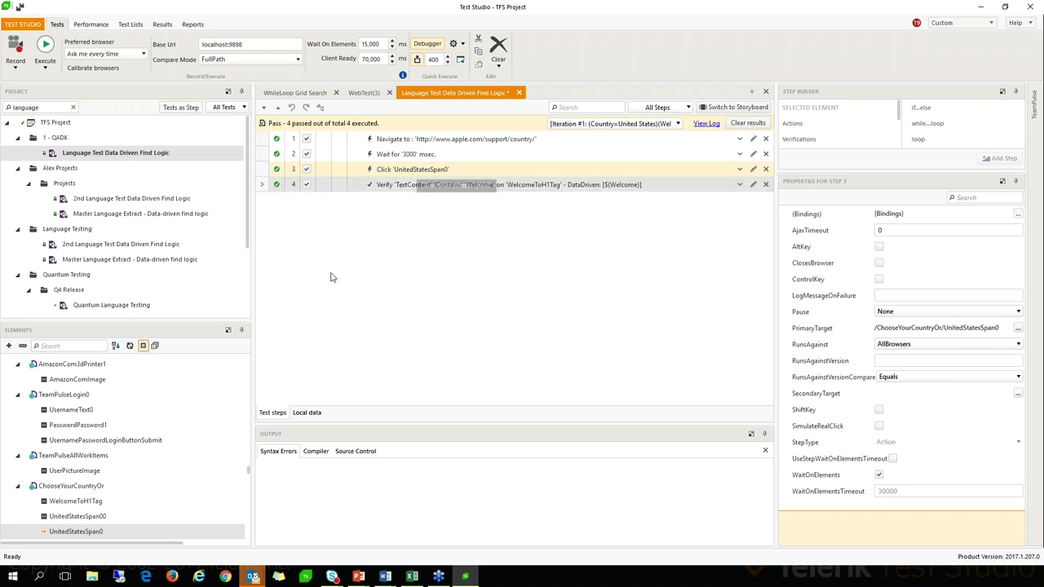
pyautogui.rightClick(80, 535)
pyautogui.click(122, 399)
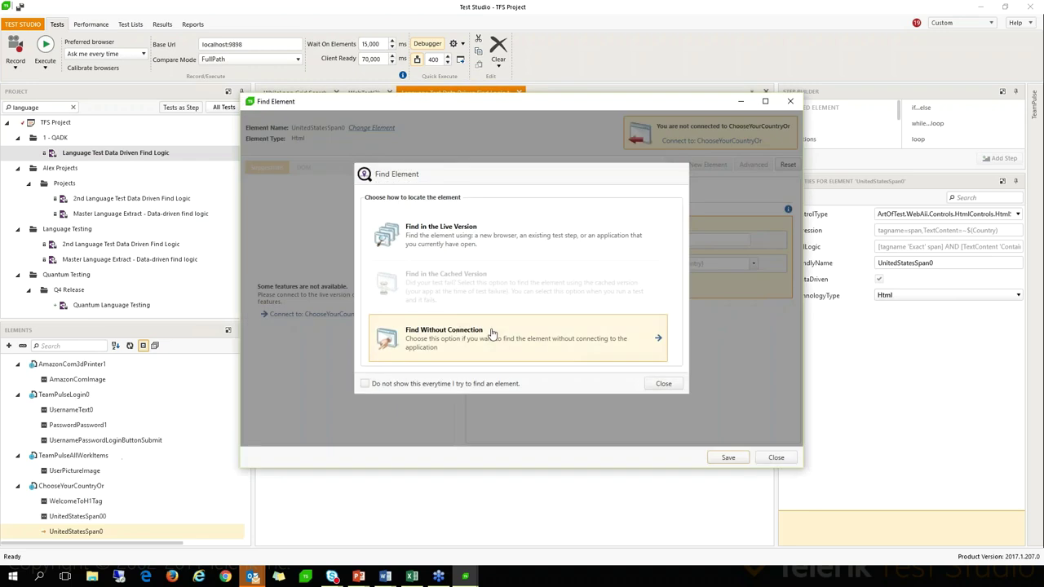
pyautogui.click(496, 326)
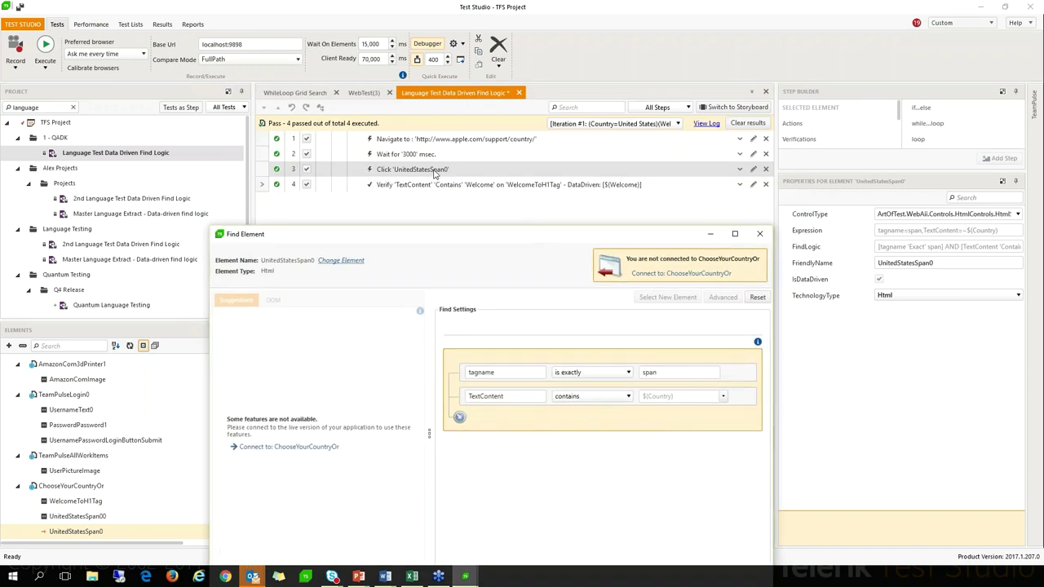
pyautogui.moveTo(489, 242); pyautogui.dragTo(486, 172)
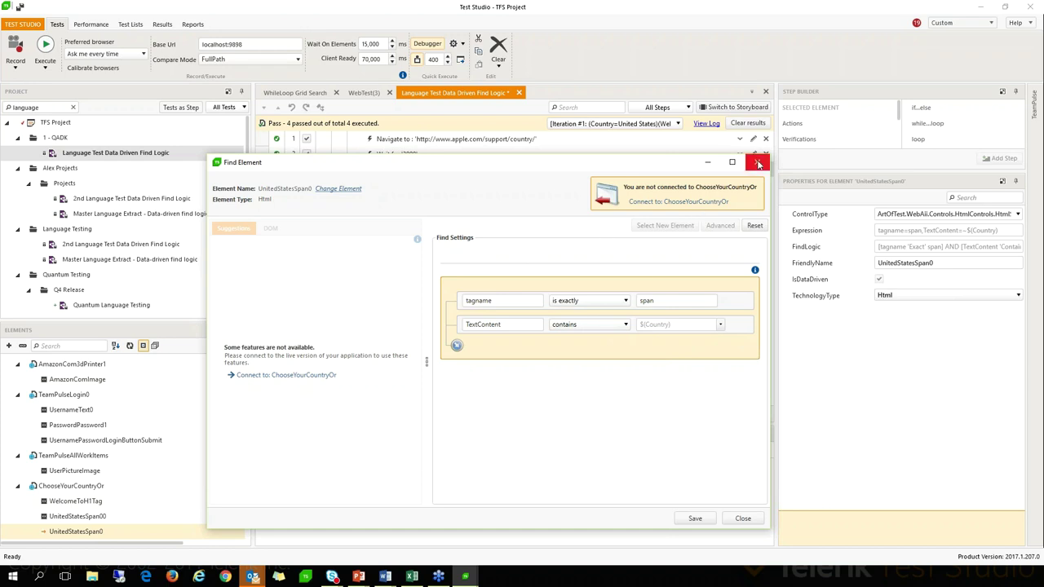
pyautogui.click(720, 324)
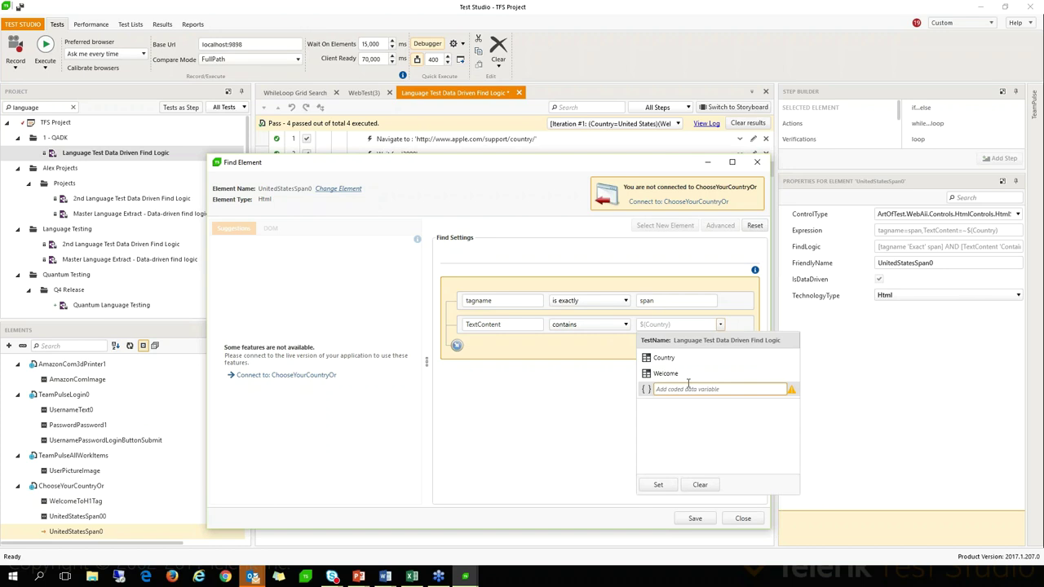
pyautogui.click(755, 163)
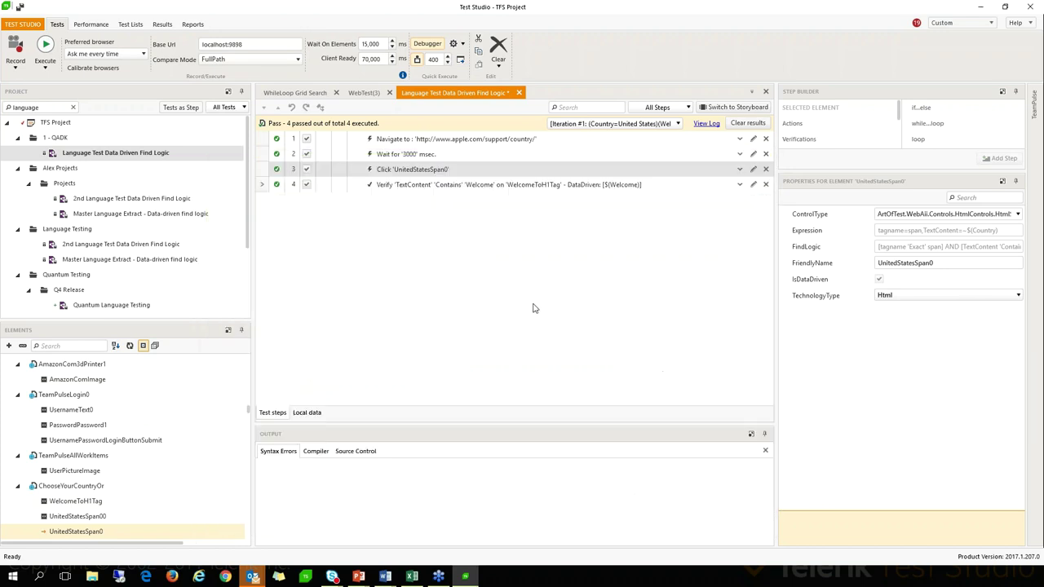
# - Inspect the find settings of the UnitedStatesSpan00 element without a connection, close them and reselect UnitedStatesSpan0
pyautogui.rightClick(68, 520)
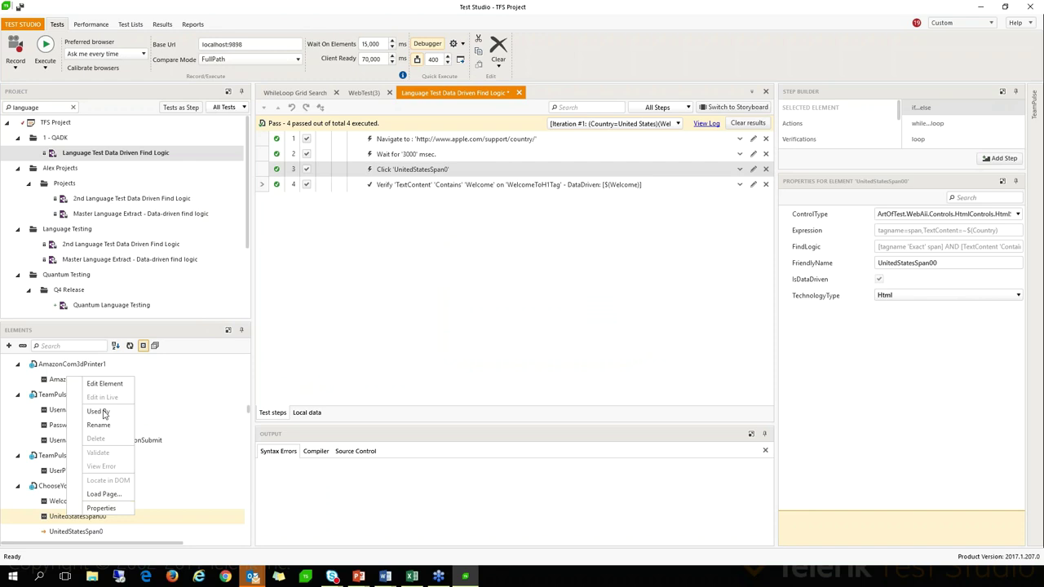
pyautogui.click(105, 383)
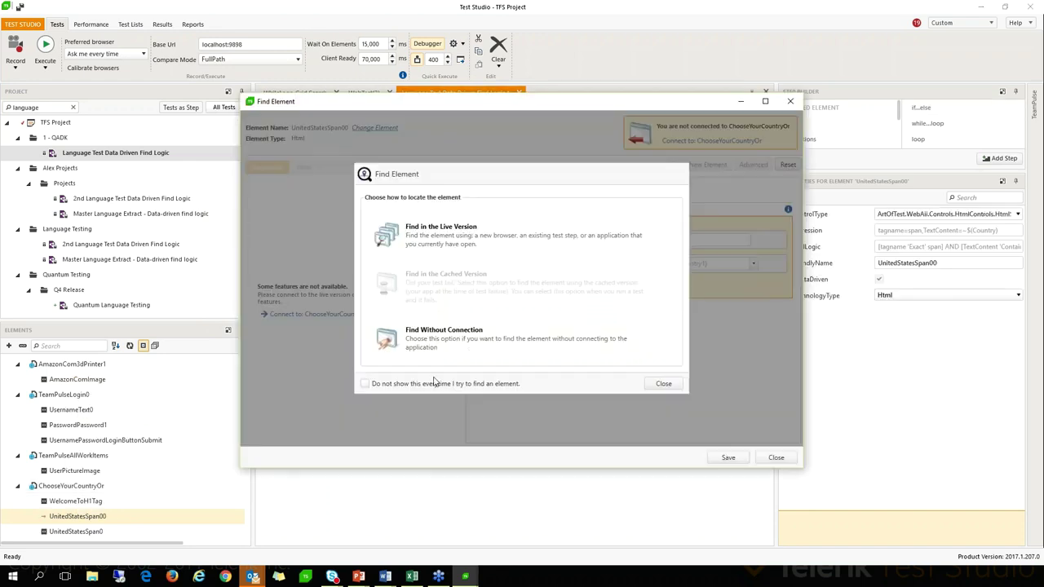
pyautogui.click(521, 337)
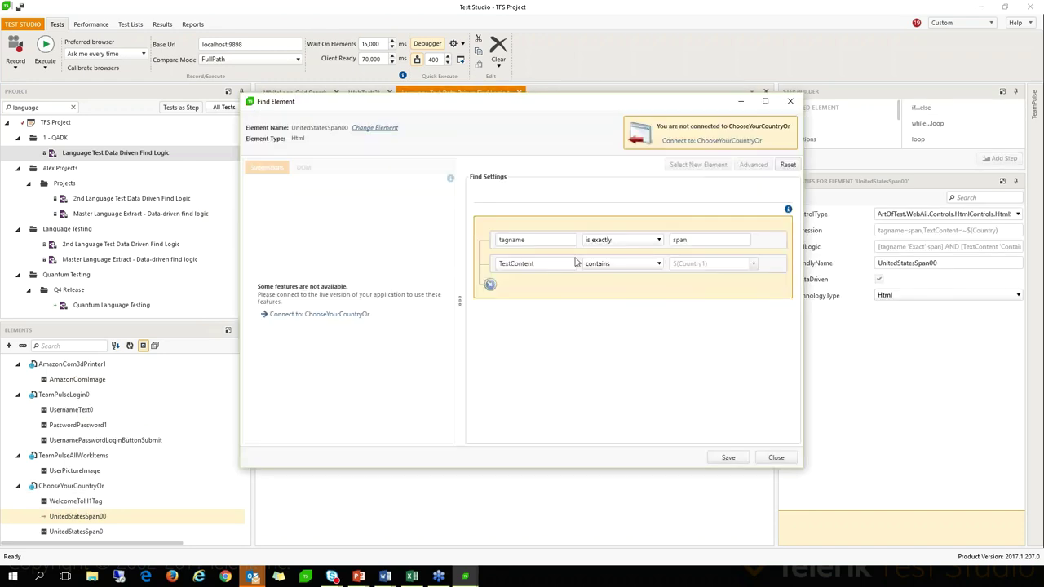
pyautogui.click(769, 456)
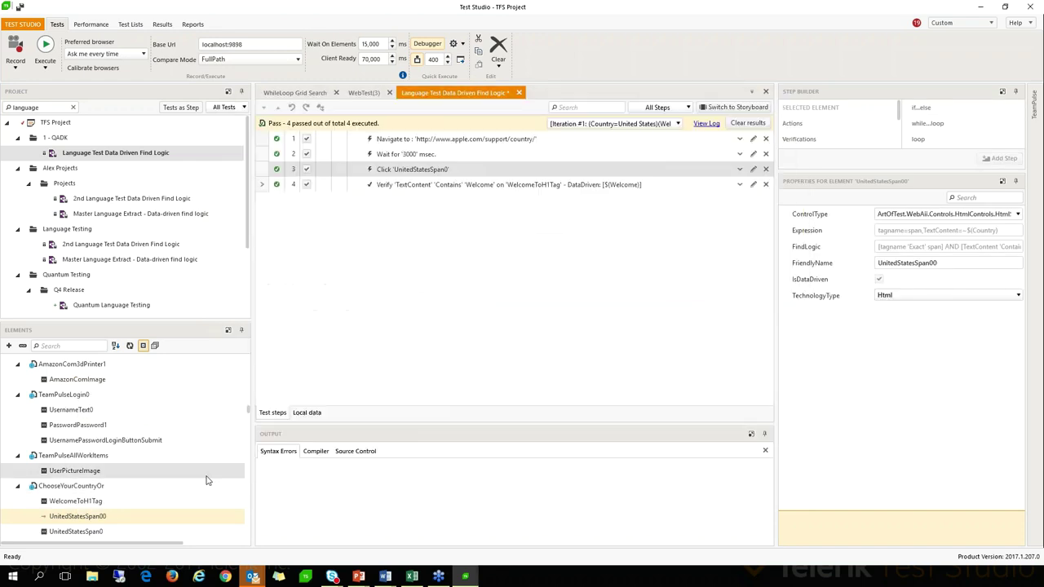
pyautogui.click(85, 530)
pyautogui.scroll(-3, 85, 526)
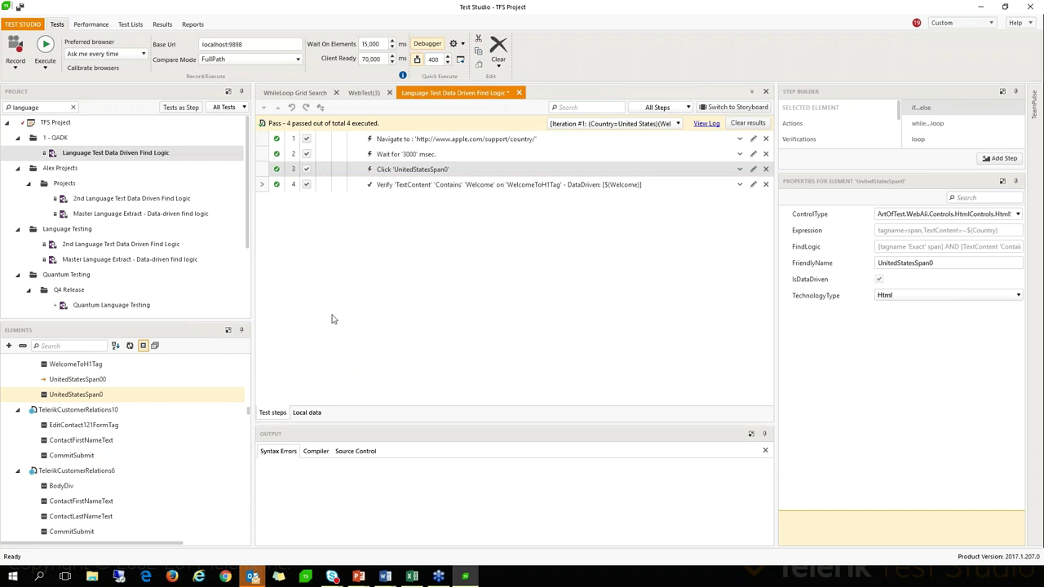
# - Run the test only through step 2, the 3000 msec wait, in Internet Explorer
pyautogui.rightClick(404, 157)
pyautogui.moveTo(481, 217)
pyautogui.click(522, 231)
pyautogui.click(466, 346)
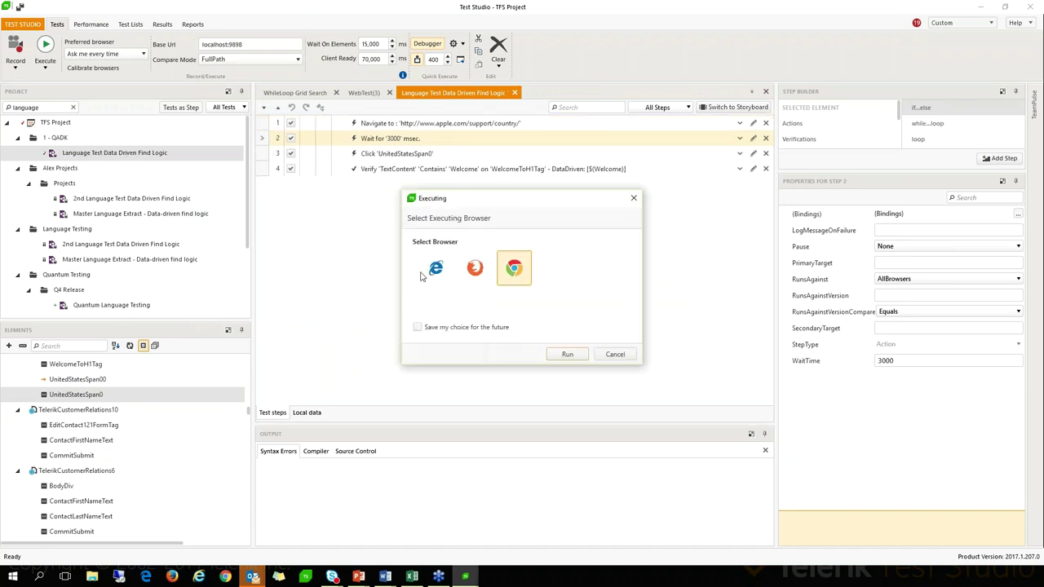
pyautogui.click(435, 268)
pyautogui.click(566, 354)
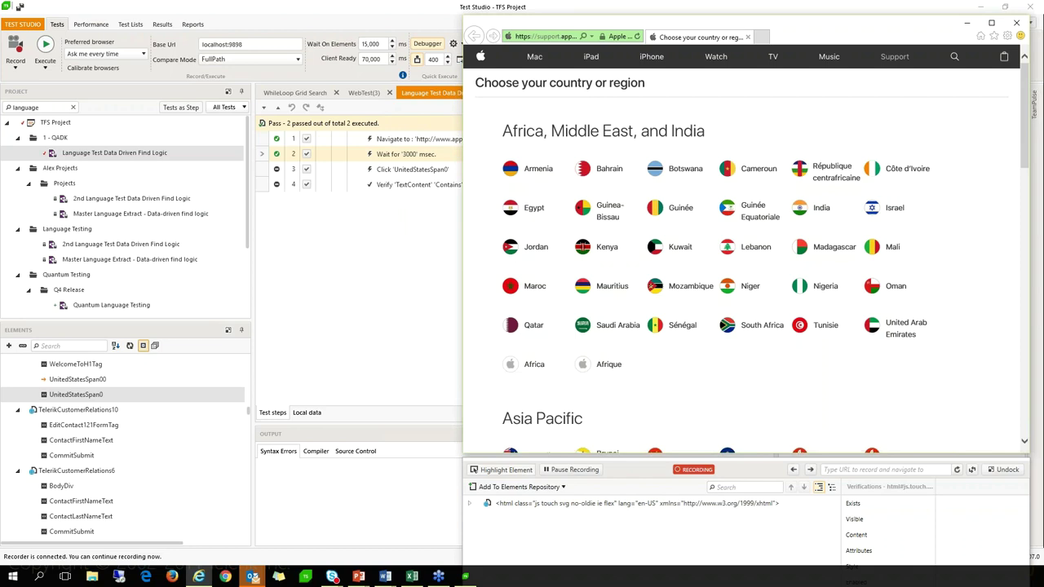
# - Record a click on United States on the country selection page as a new step after the wait
pyautogui.click(391, 169)
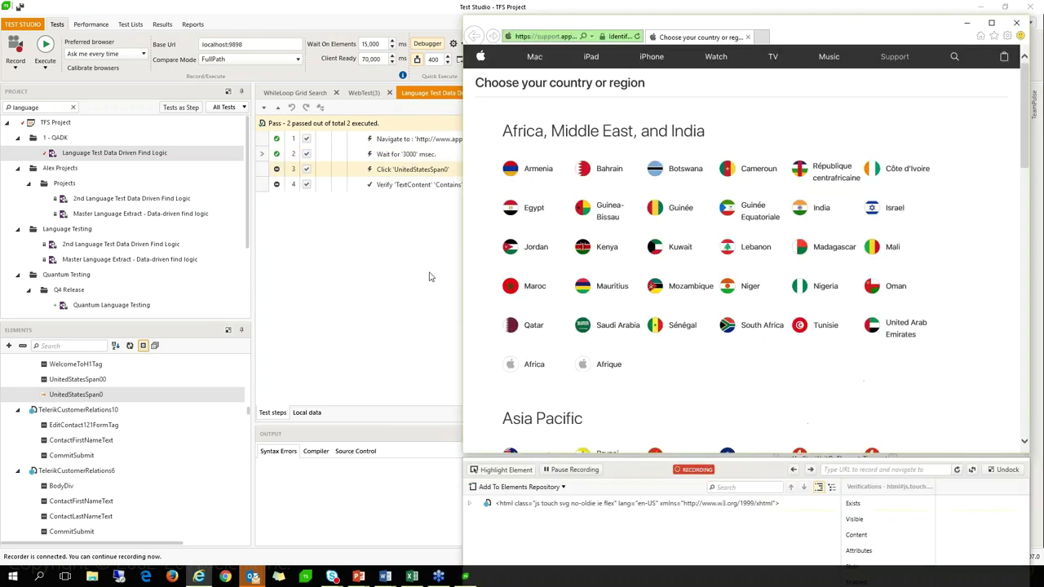
pyautogui.scroll(-5, 791, 367)
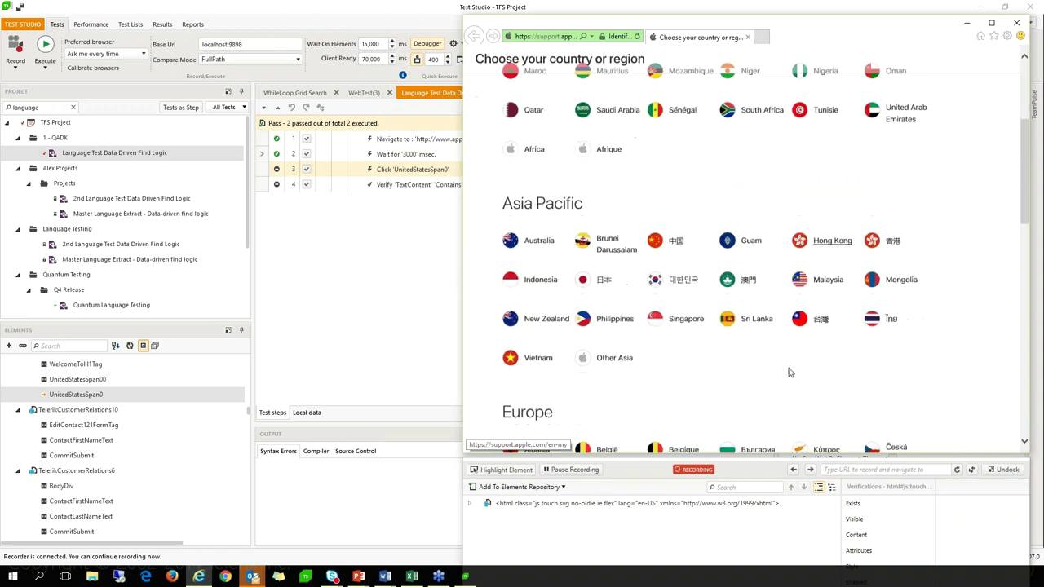
pyautogui.scroll(-7, 789, 302)
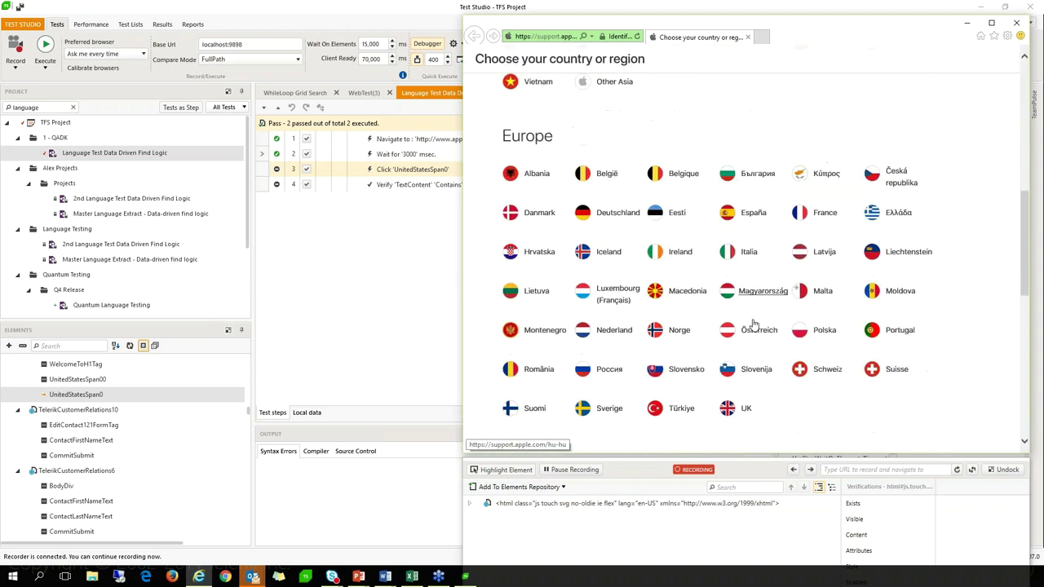
pyautogui.scroll(-1, 750, 332)
pyautogui.click(823, 344)
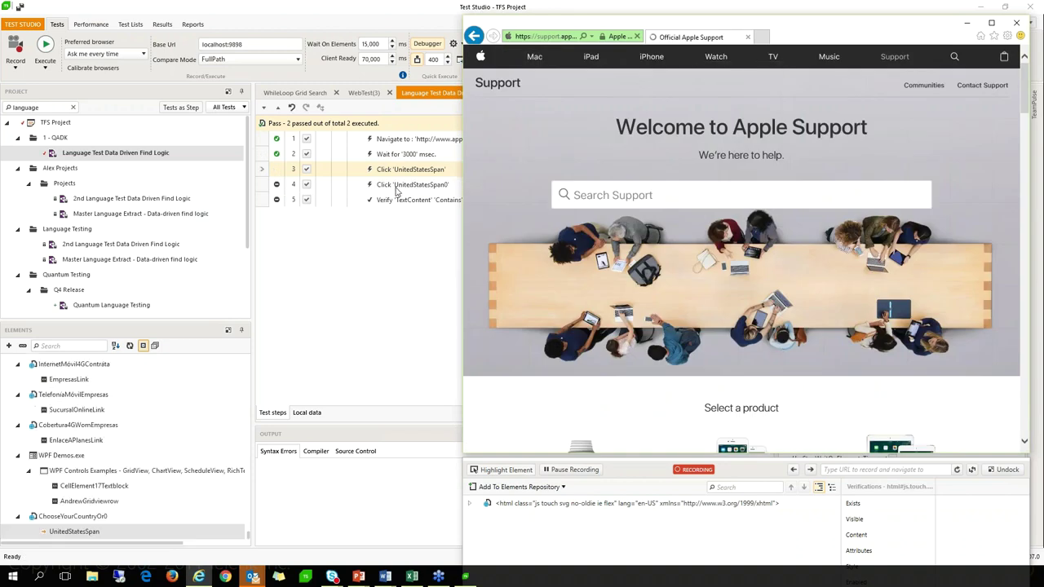
# - Open the find settings of the newly recorded UnitedStatesSpan element and return the live browser to the country selection page
pyautogui.click(423, 172)
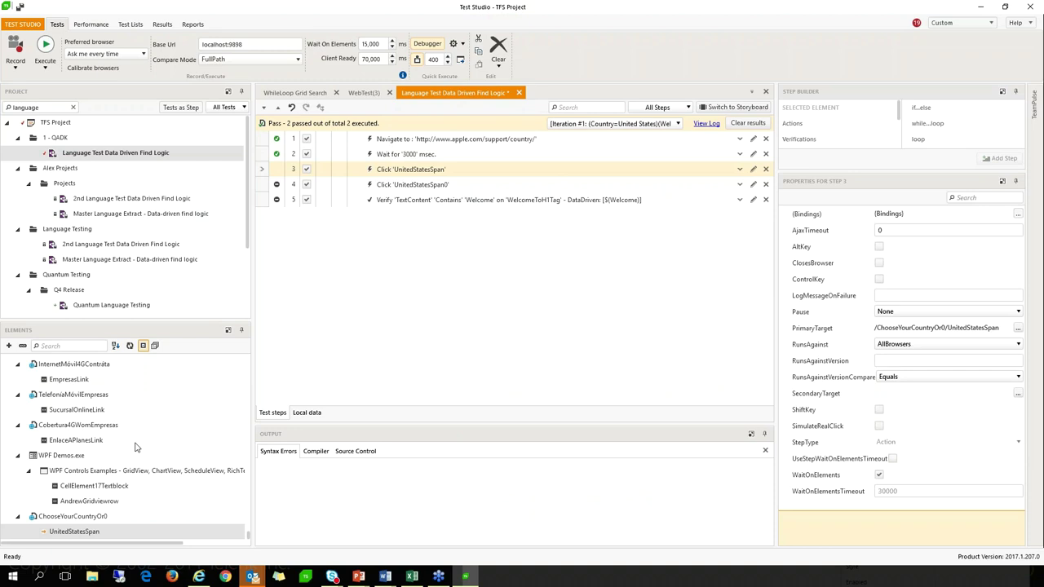
pyautogui.rightClick(100, 532)
pyautogui.click(143, 413)
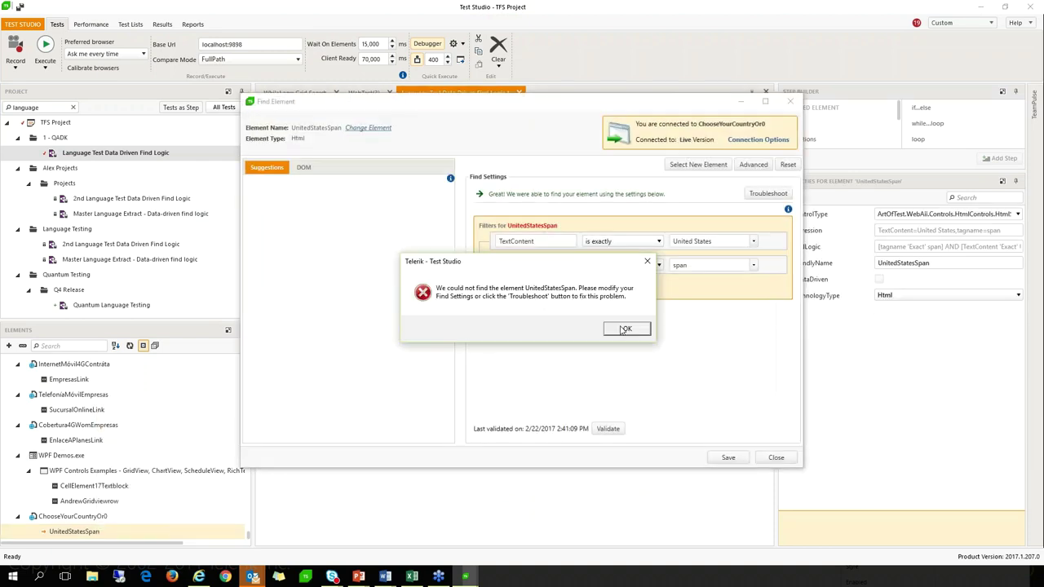
pyautogui.click(624, 329)
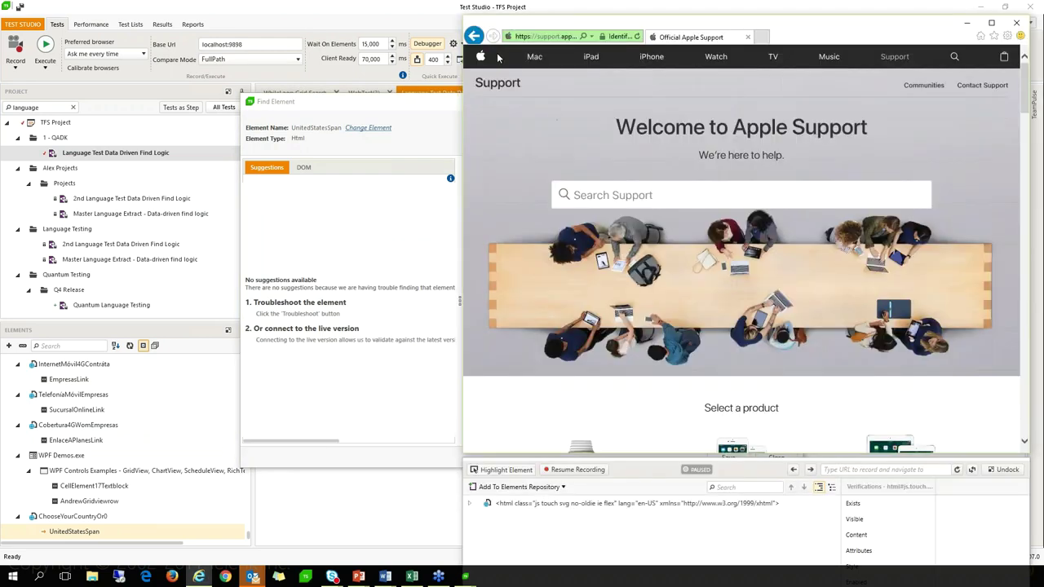
pyautogui.click(474, 36)
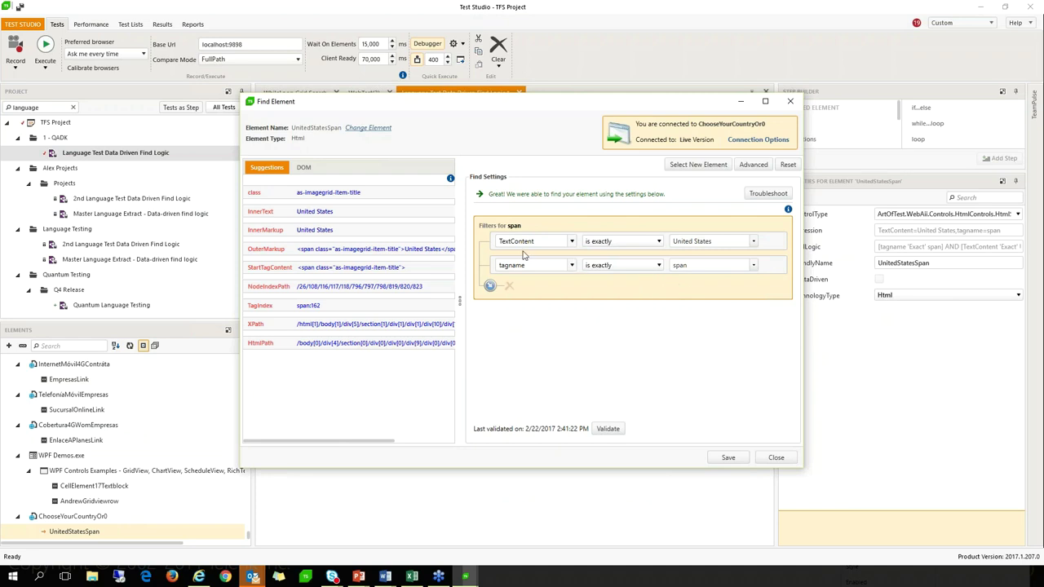
# - Try binding UnitedStatesSpan's TextContent filter to the Country column, and cancel the binding
pyautogui.moveTo(573, 242)
pyautogui.moveTo(755, 246)
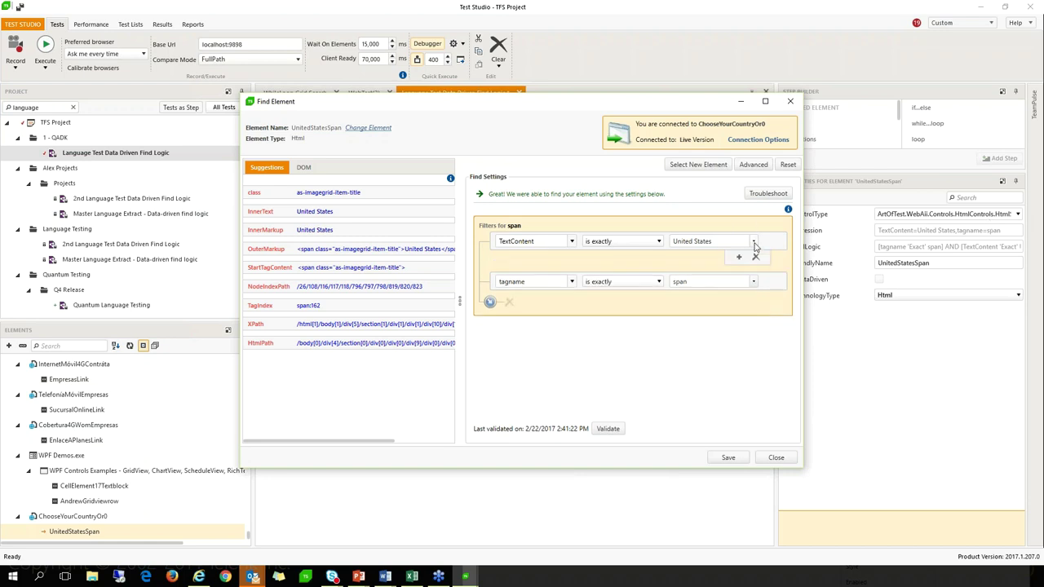
pyautogui.click(753, 242)
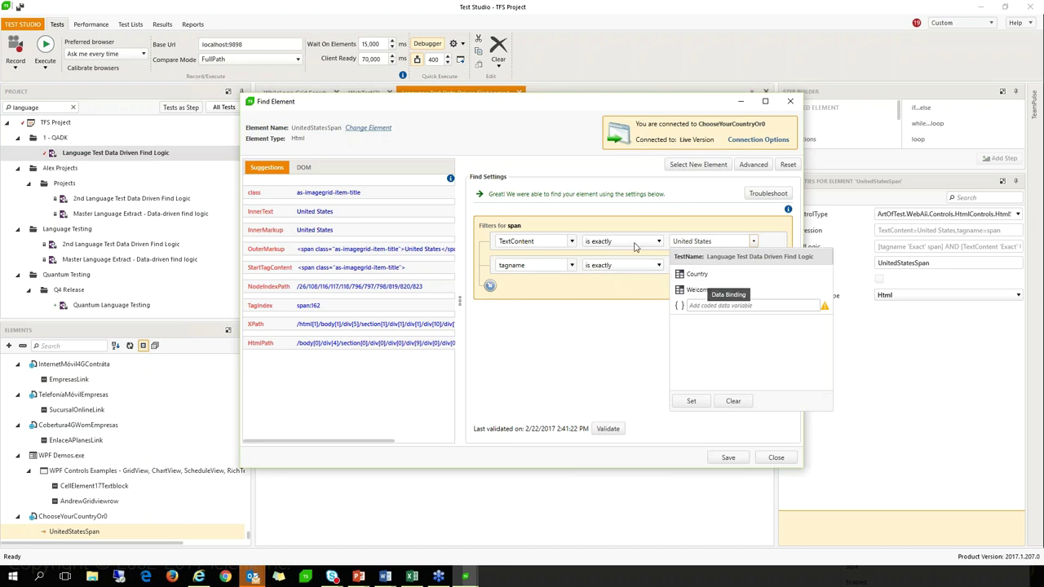
pyautogui.click(695, 277)
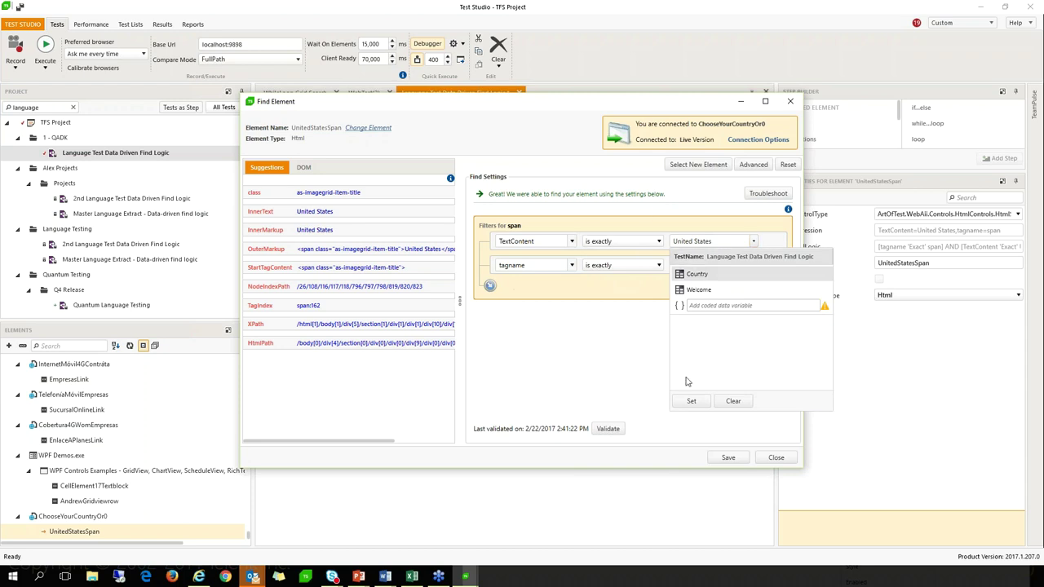
pyautogui.click(690, 400)
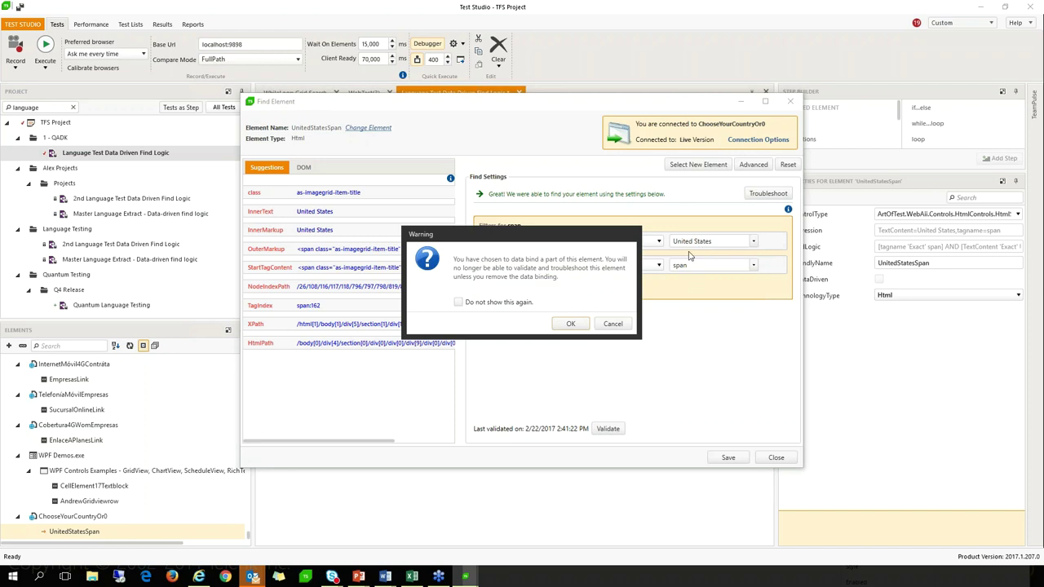
pyautogui.click(624, 326)
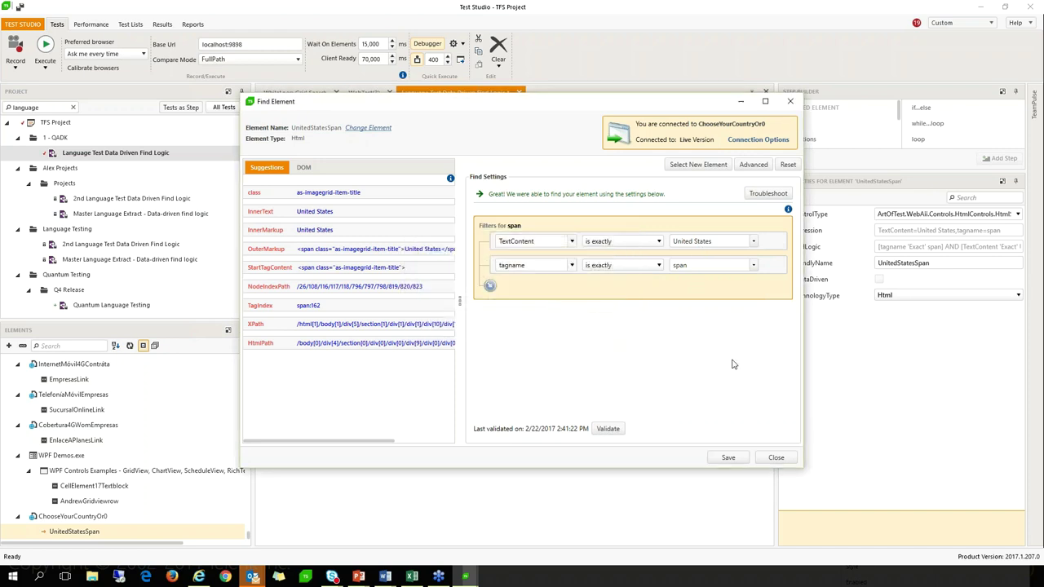
# - Close the UnitedStatesSpan find settings and delete the recorded Click 'UnitedStatesSpan' step from the test
pyautogui.click(775, 457)
pyautogui.click(416, 201)
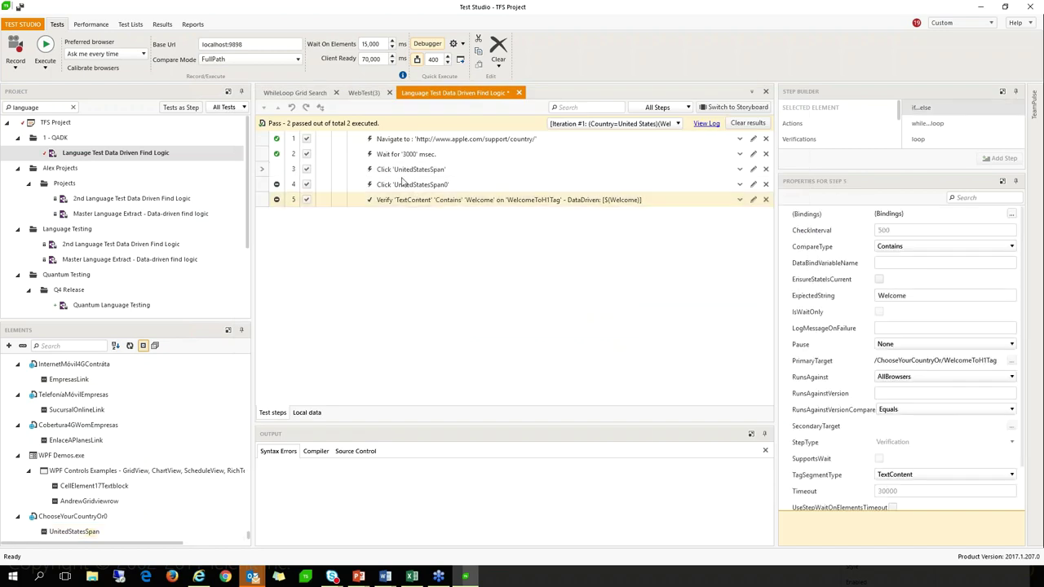
pyautogui.click(764, 169)
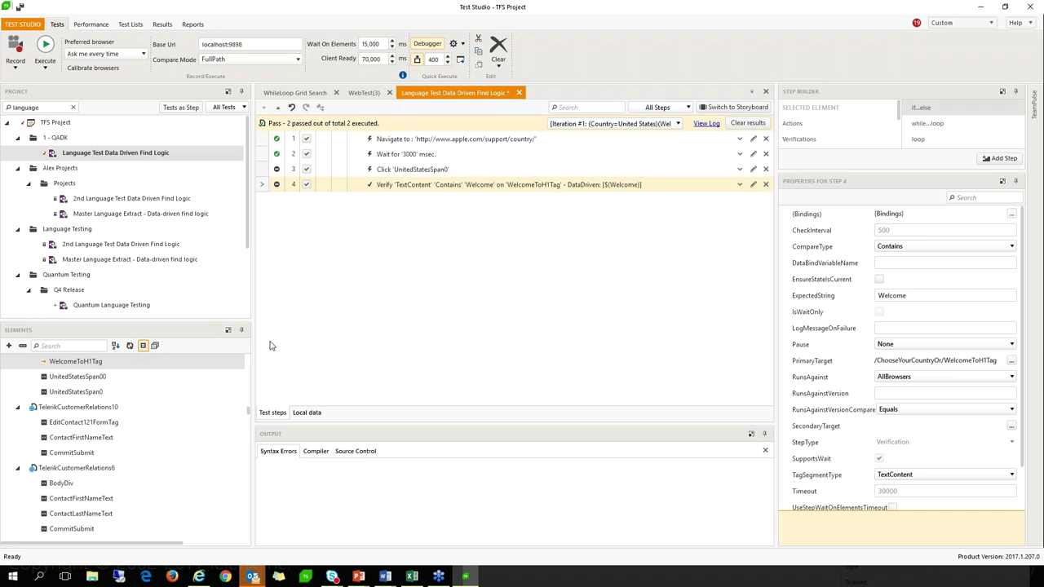
# - Review the data-driven TextContent filter of the WelcomeToH1Tag element in its live find settings, and close them without changes
pyautogui.rightClick(77, 363)
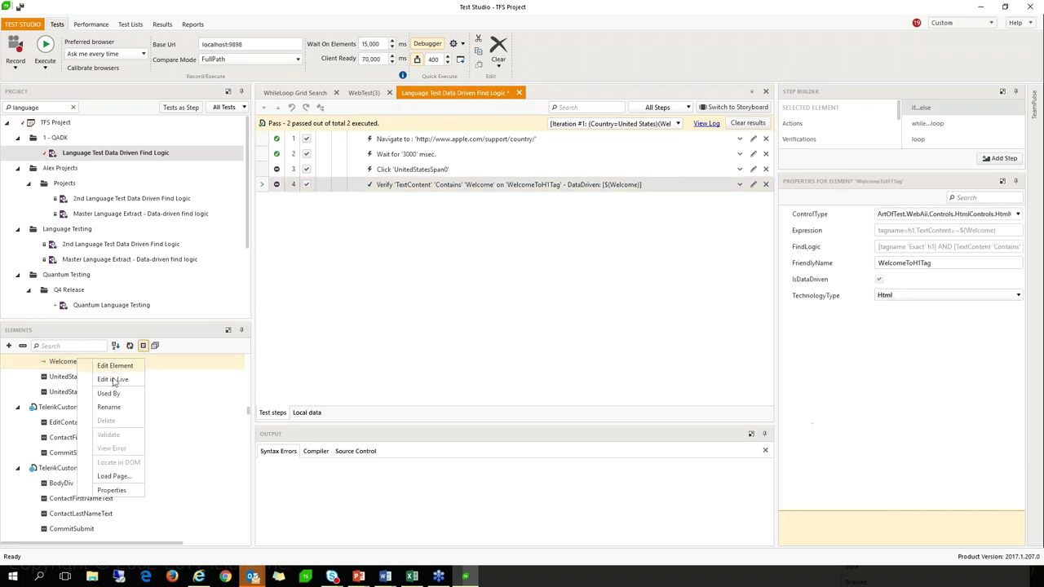
pyautogui.click(135, 376)
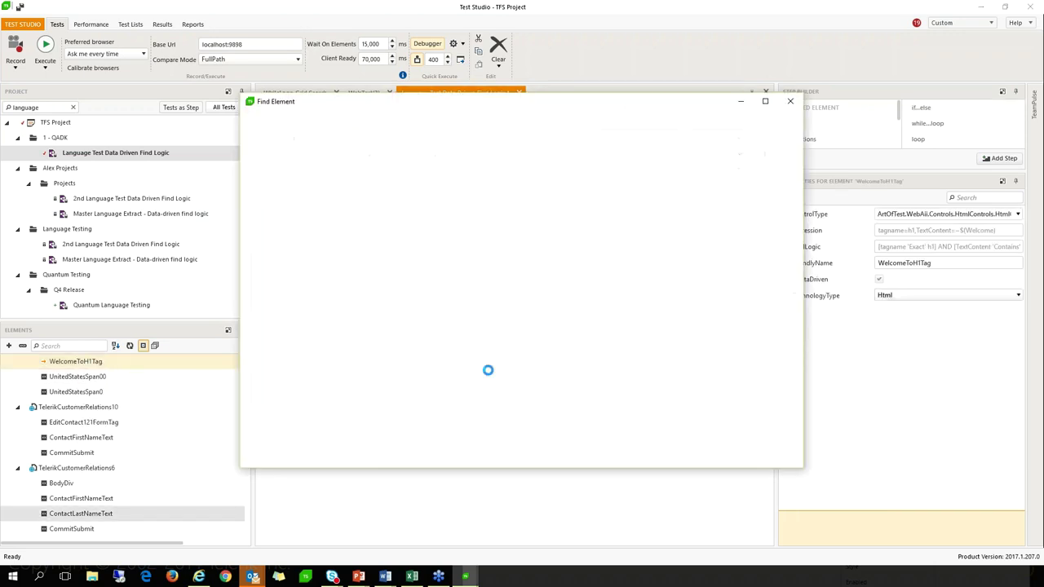
pyautogui.moveTo(695, 265)
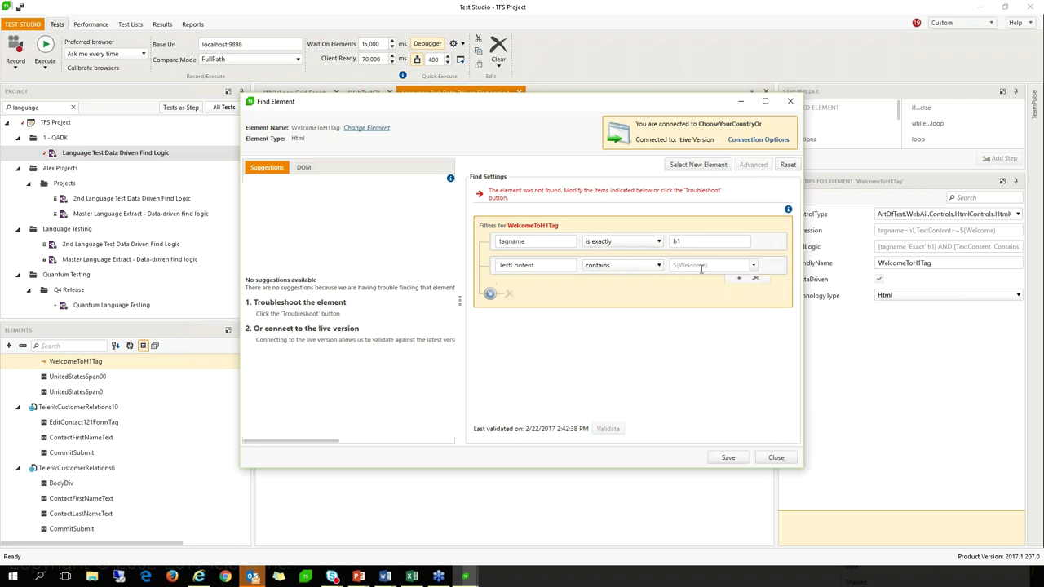
pyautogui.click(789, 102)
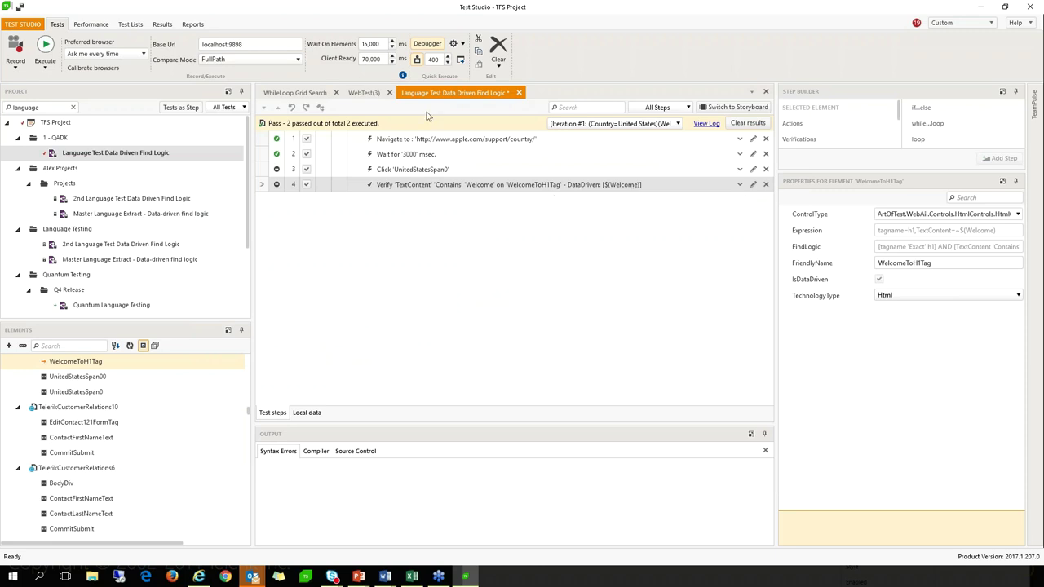
# - Filter the project's tests by "grid" and open the Kendo Grid Pricing Update test
pyautogui.click(358, 577)
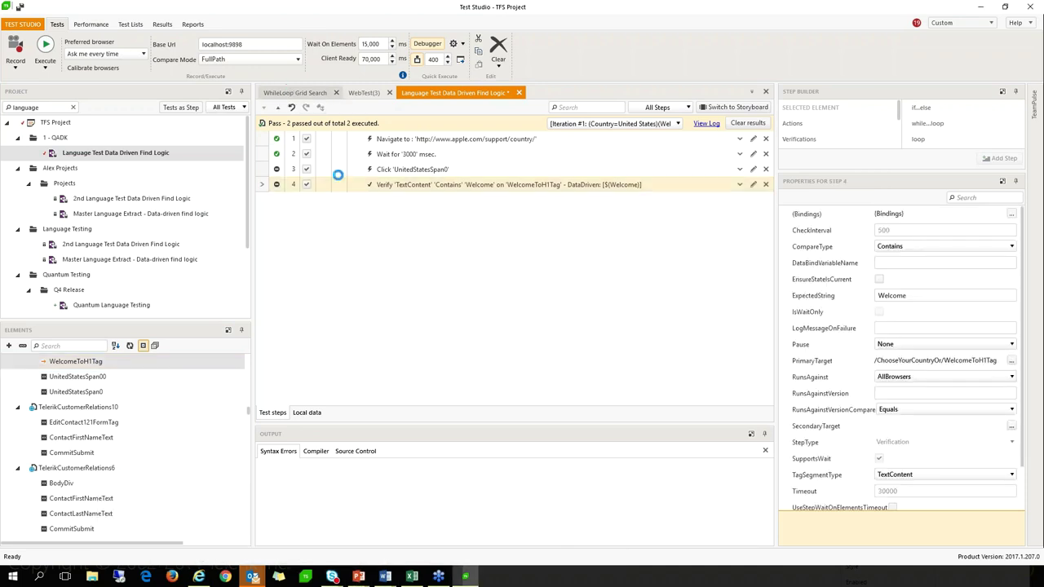
pyautogui.hotkey('ctrl', 'Tab')
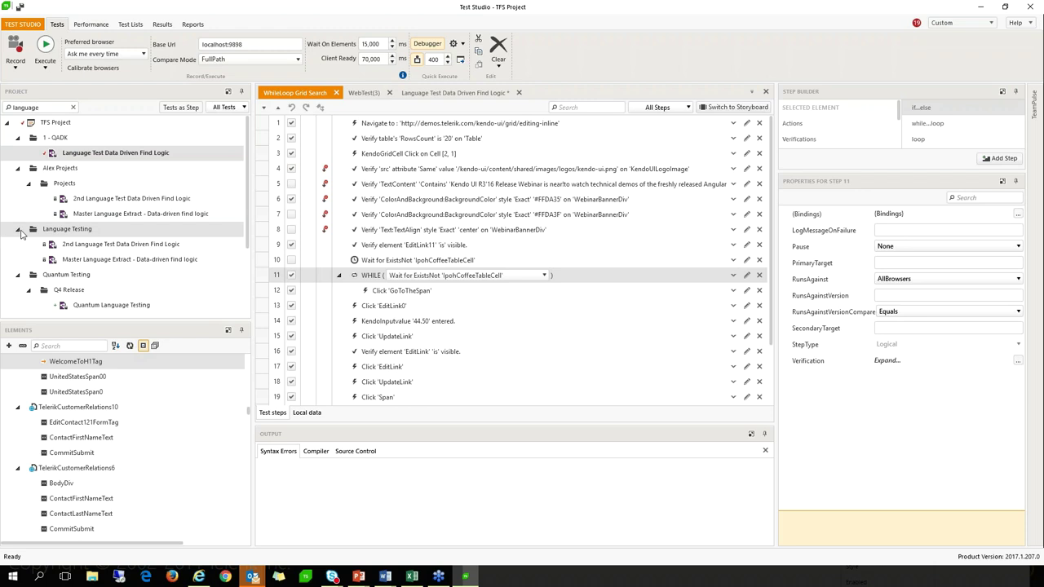
pyautogui.click(4, 112)
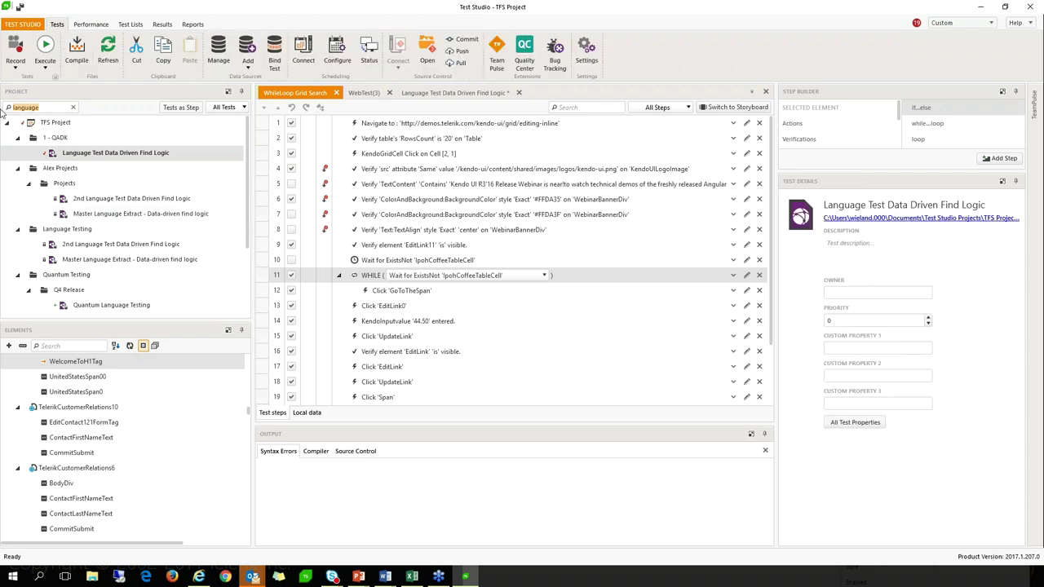
pyautogui.write('grid')
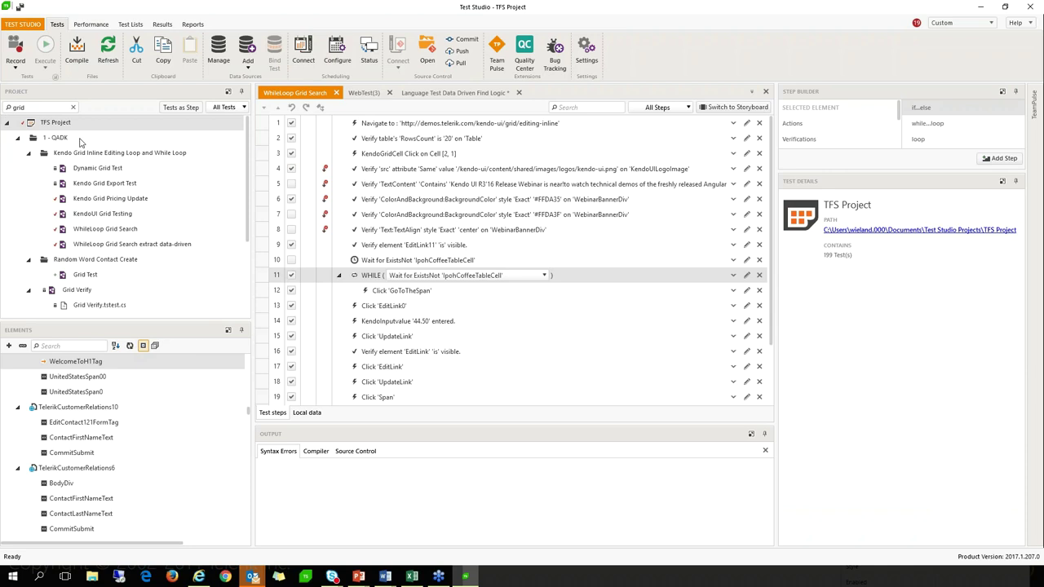
pyautogui.click(106, 200)
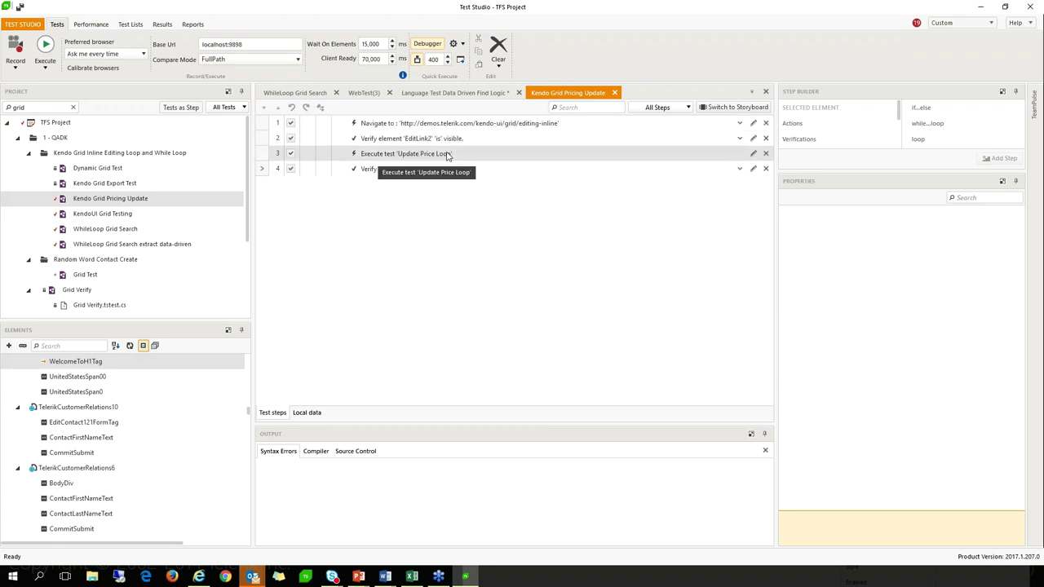
# - Examine the steps of the nested Update Price Loop test, and return to its Execute test step in Kendo Grid Pricing Update
pyautogui.click(377, 155)
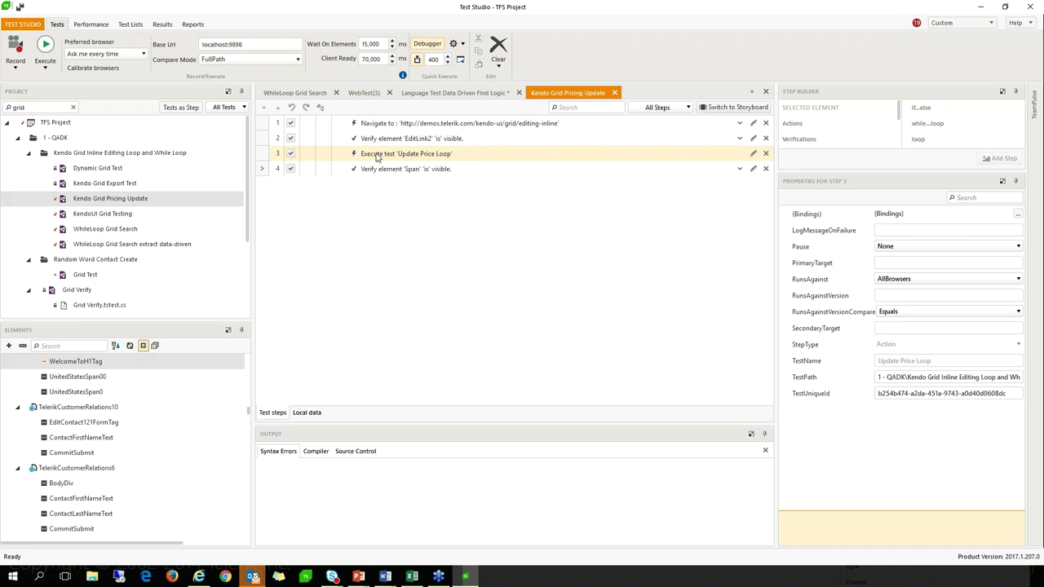
pyautogui.doubleClick(376, 158)
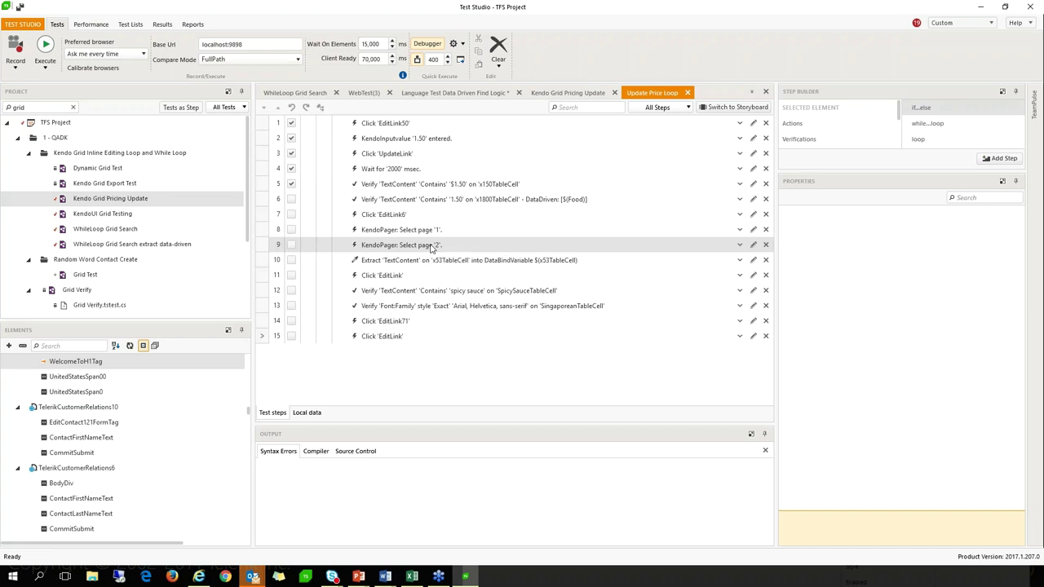
pyautogui.click(544, 96)
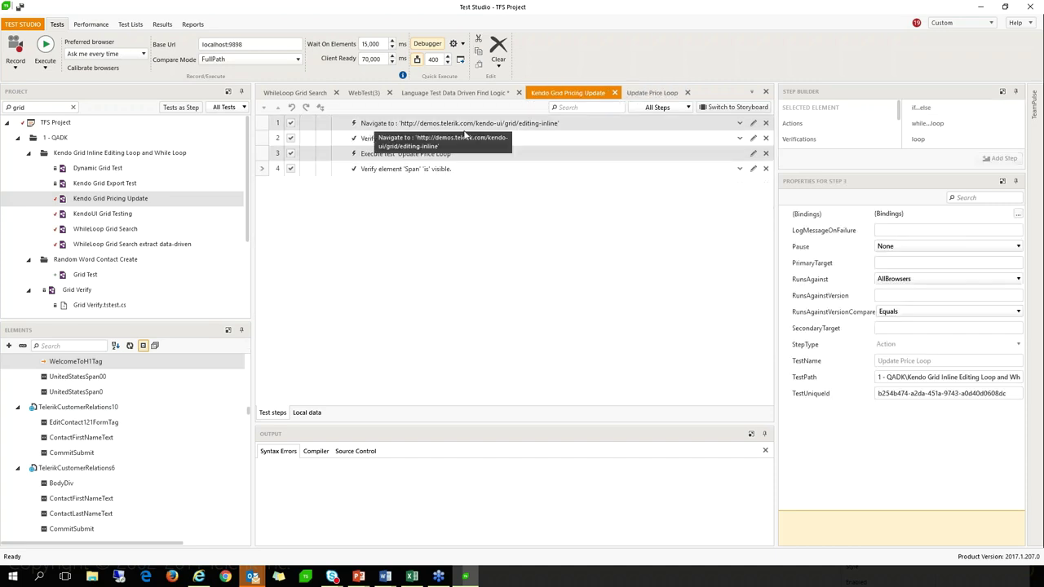
pyautogui.click(410, 155)
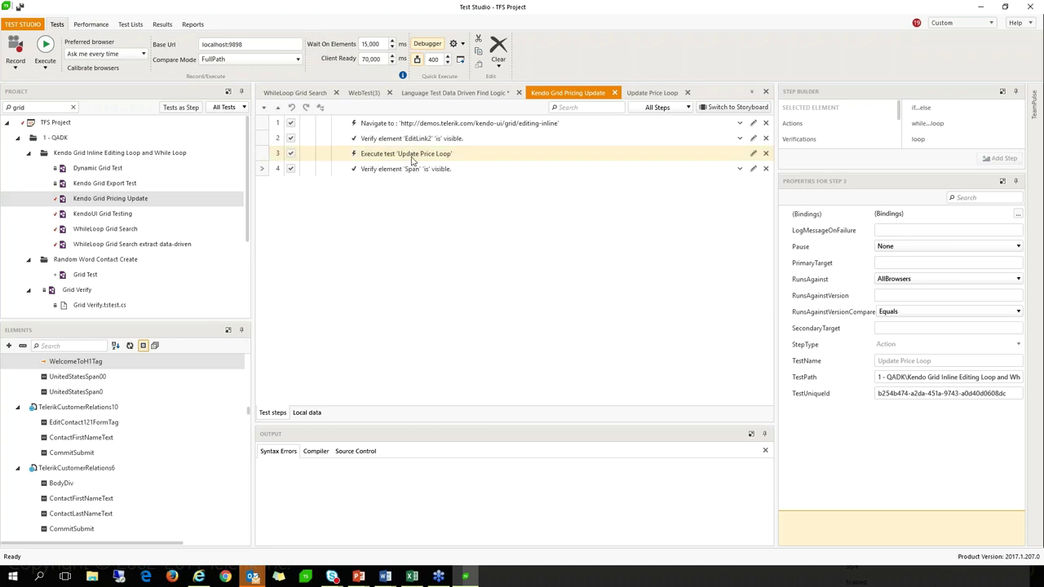